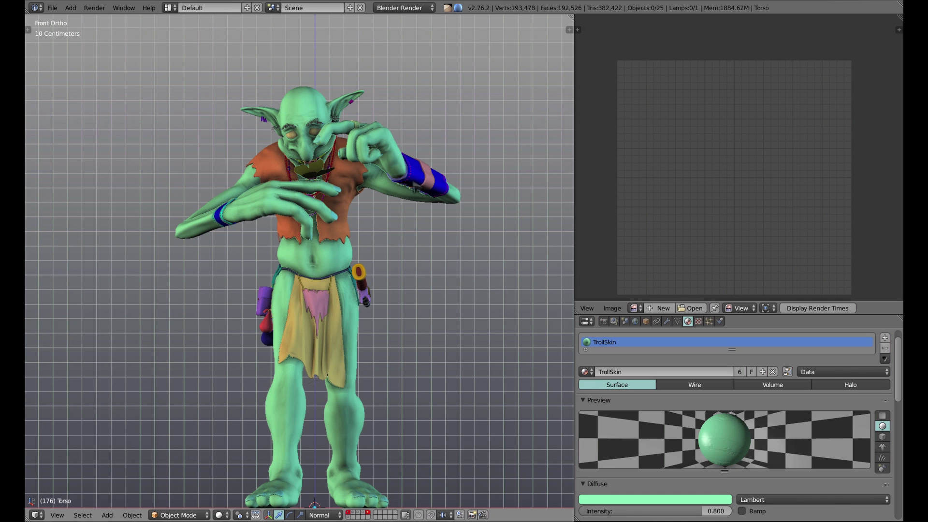
# Step: Inspect the material slots of Head, Torso, Vest and Pouches, ending on Pouches' yellow String material
pyautogui.rightClick(306, 109)
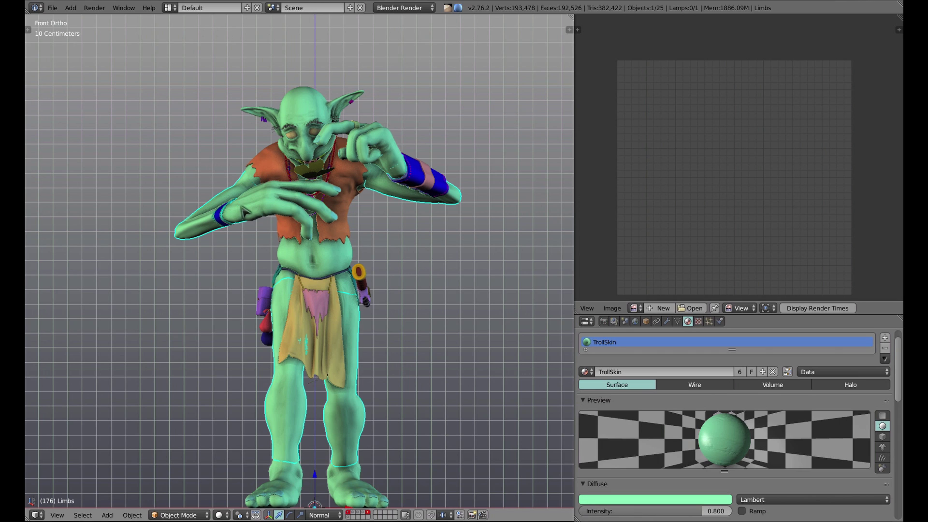
pyautogui.rightClick(340, 248)
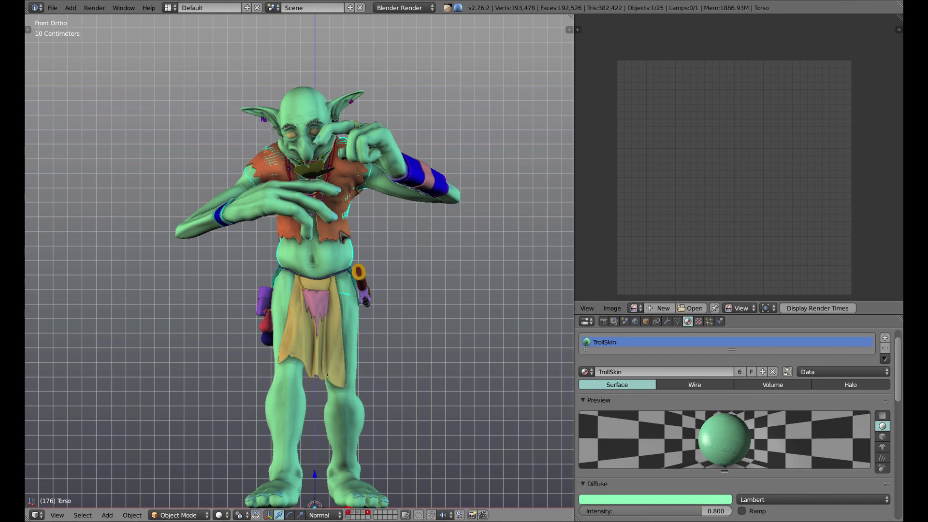
pyautogui.rightClick(343, 235)
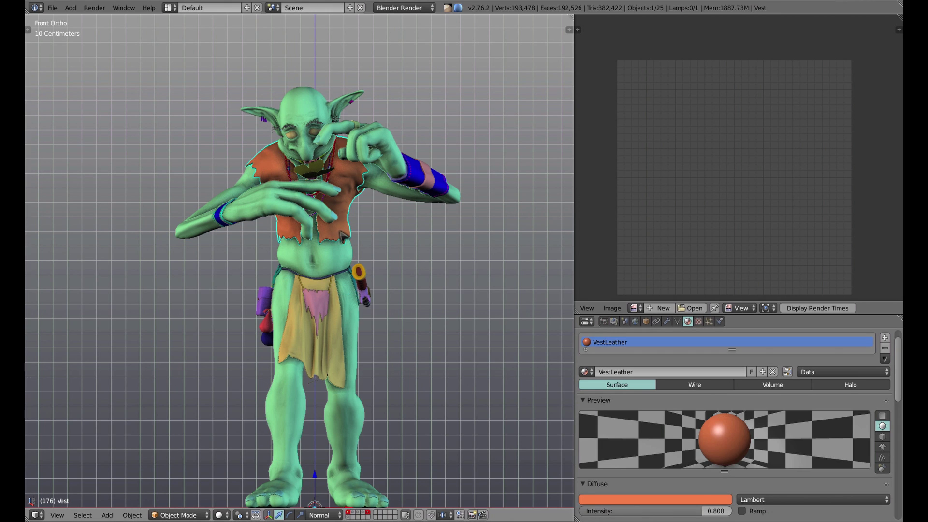
pyautogui.scroll(-3, 686, 450)
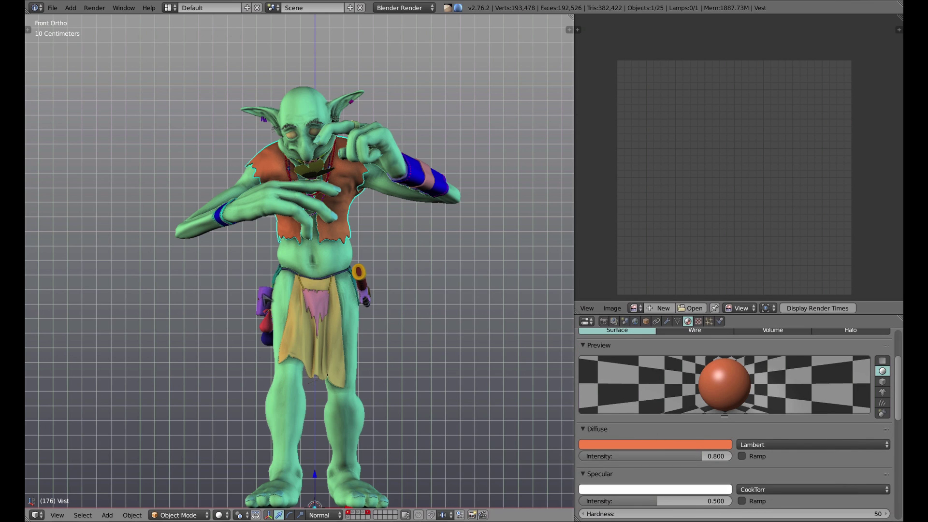
pyautogui.rightClick(265, 314)
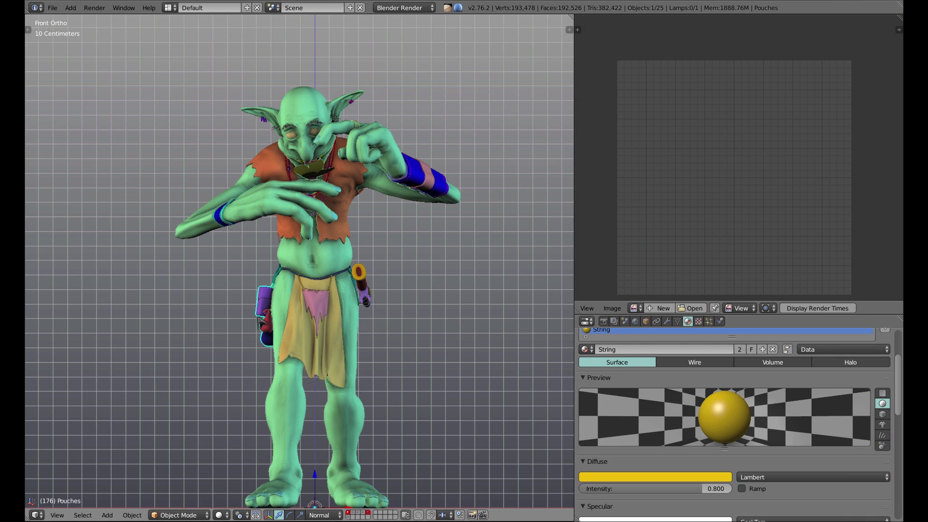
# Step: Isolate the Pouches object and select the linked box pouch geometry in Edit Mode
pyautogui.press('KP_Divide')
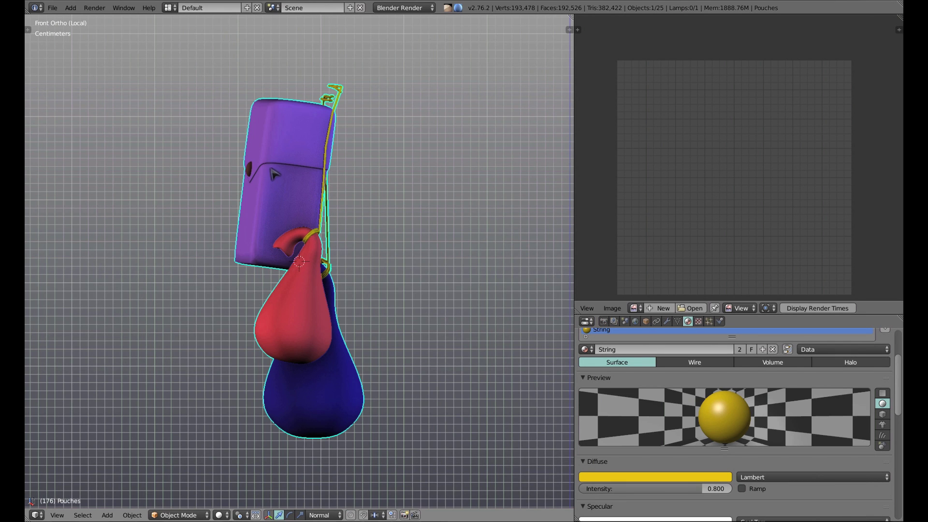
pyautogui.moveTo(252, 264); pyautogui.dragTo(266, 275, button='middle')
pyautogui.scroll(3, 265, 276)
pyautogui.scroll(2, 242, 223)
pyautogui.press('Tab')
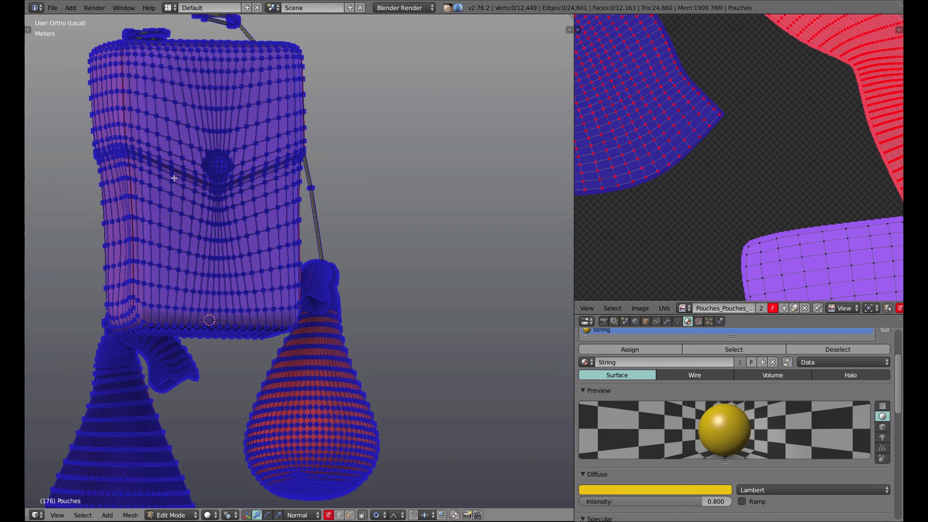
pyautogui.press('l')
# Step: Assign the purple Pouch1 material to the box pouch and return to the whole goblin in front view
pyautogui.scroll(3, 624, 387)
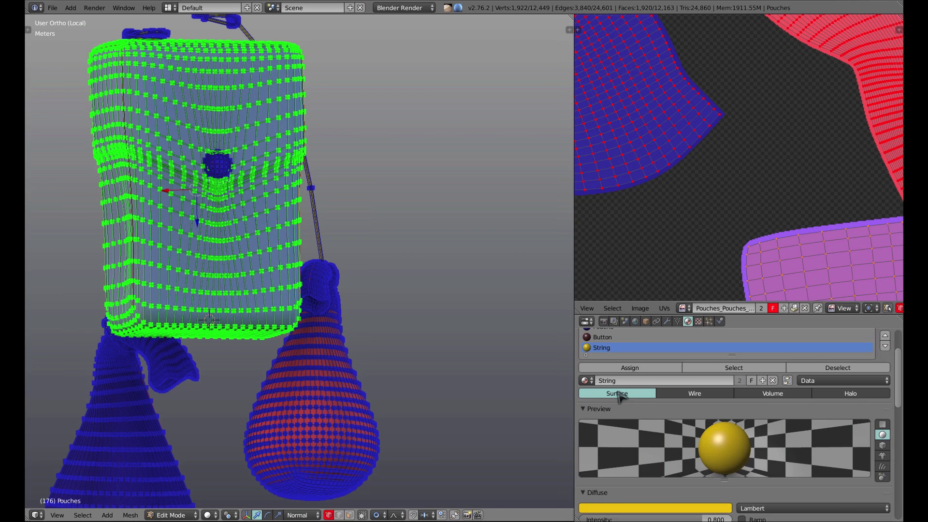
pyautogui.click(617, 343)
pyautogui.click(631, 404)
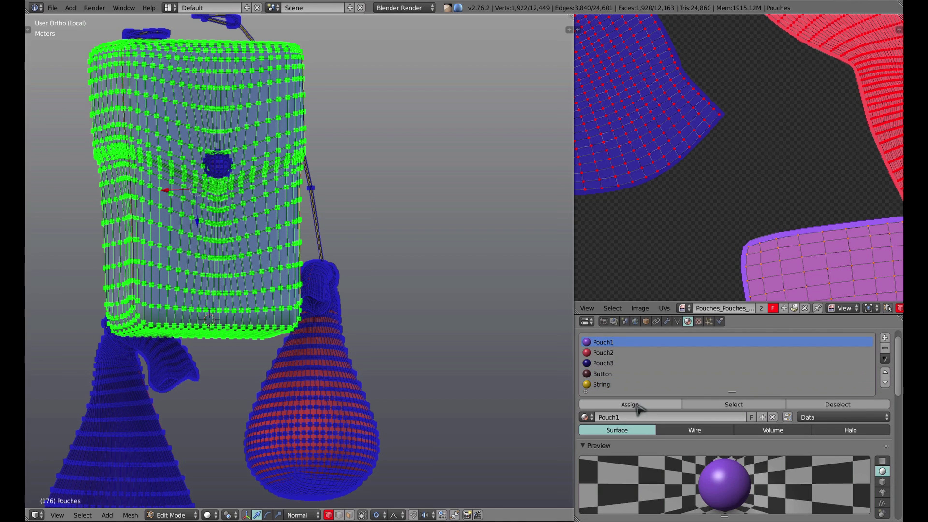
pyautogui.press('Tab')
pyautogui.press('KP_1')
pyautogui.scroll(-2, 241, 208)
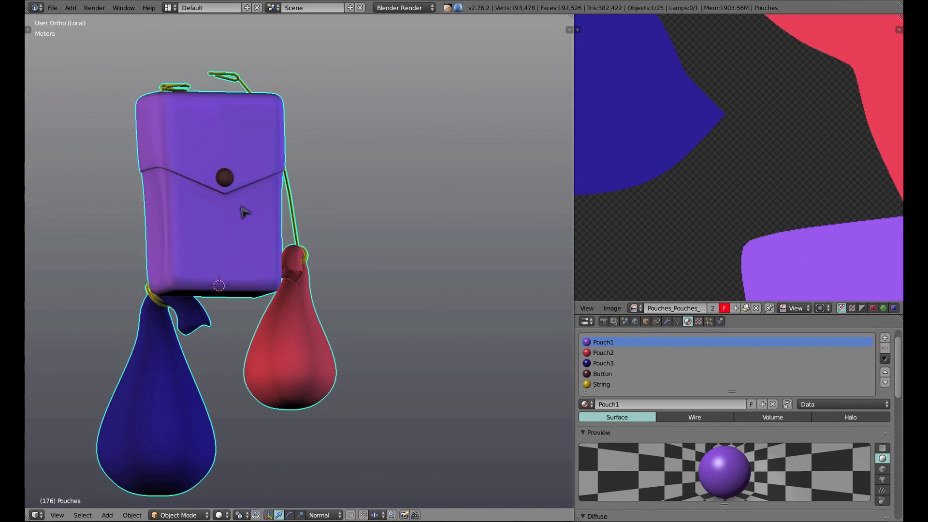
pyautogui.press('KP_Divide')
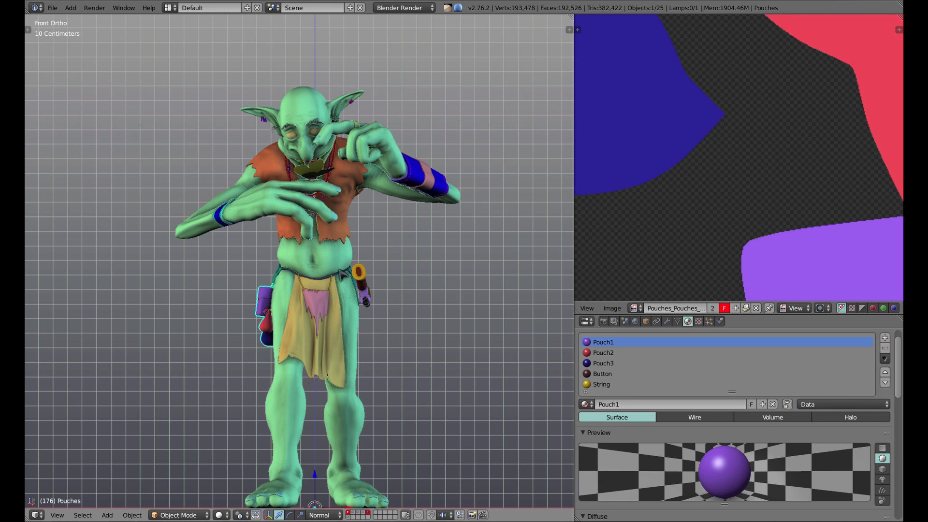
# Step: Expand the Bake panel in the Render settings and set Bake Mode to Textures
pyautogui.click(604, 321)
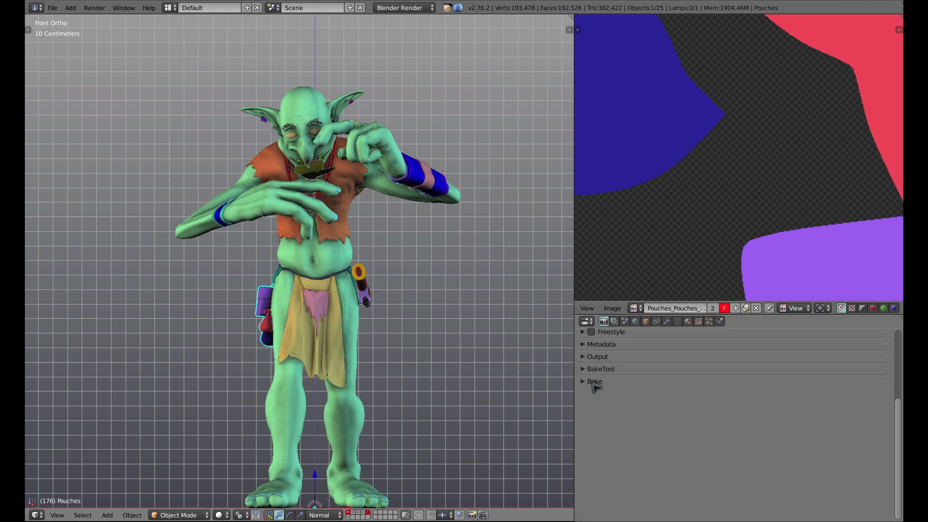
pyautogui.click(595, 383)
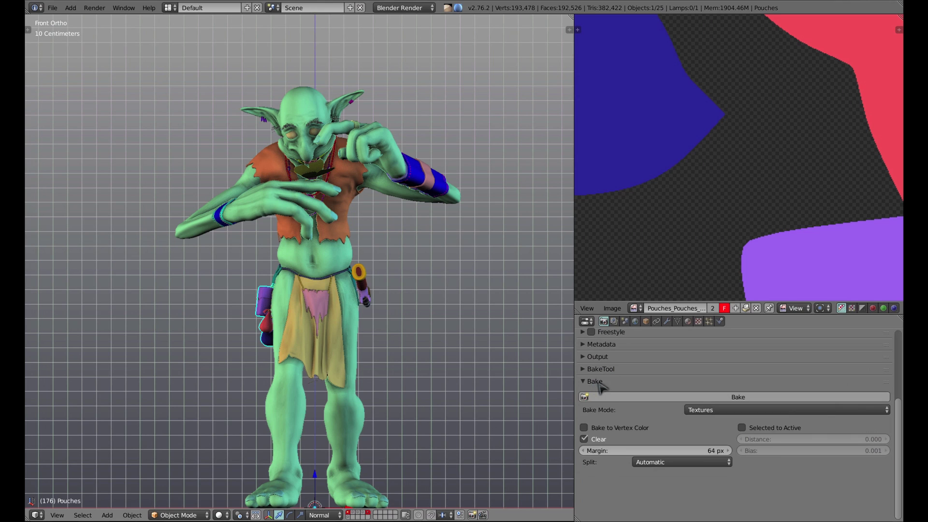
pyautogui.click(744, 412)
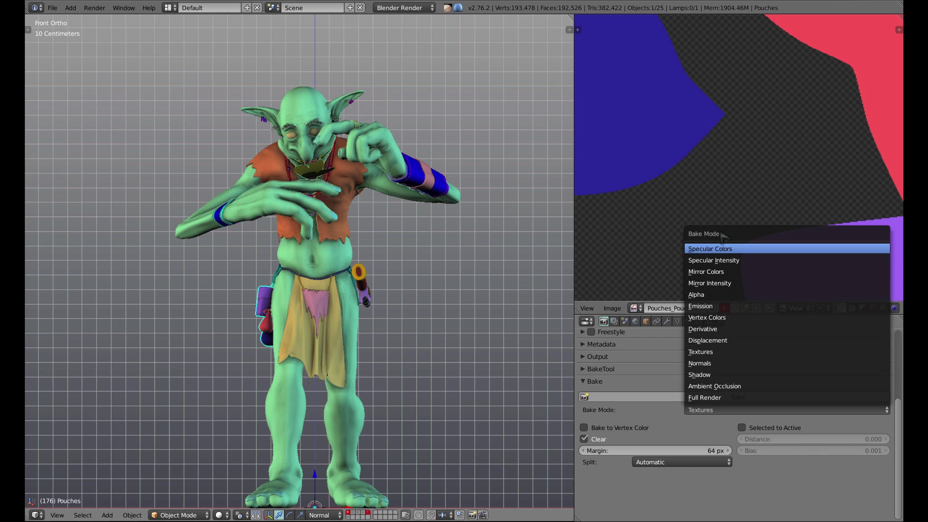
pyautogui.click(715, 353)
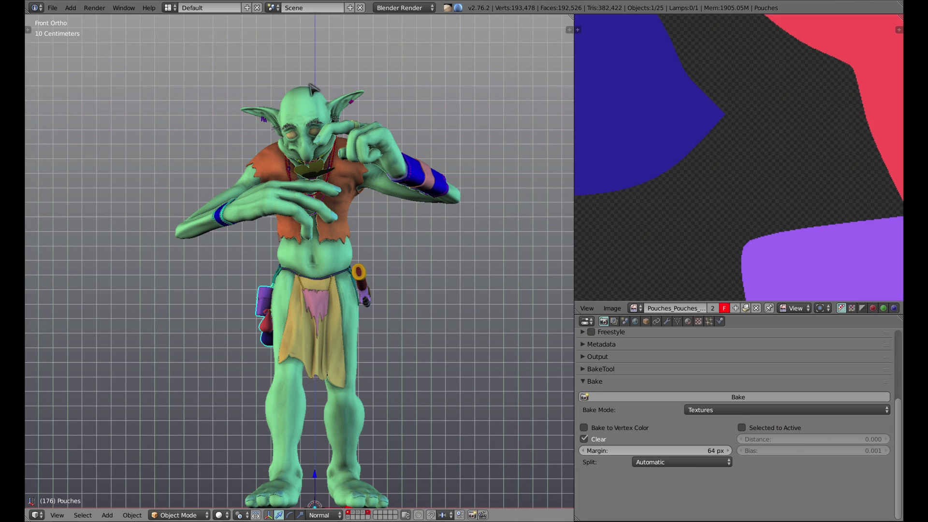
# Step: Select the goblin's head and unlink the pouches image from the image editor
pyautogui.rightClick(311, 104)
pyautogui.press('Tab')
pyautogui.press('Tab')
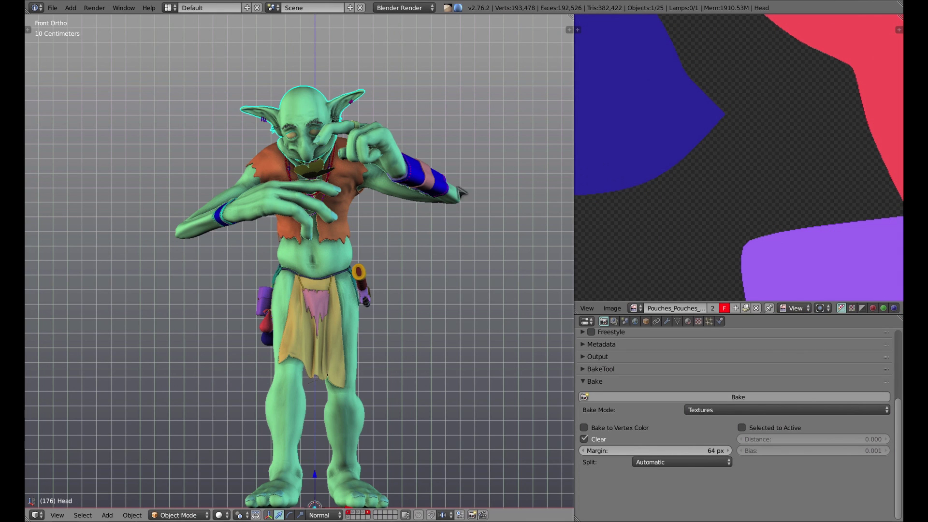
pyautogui.click(757, 309)
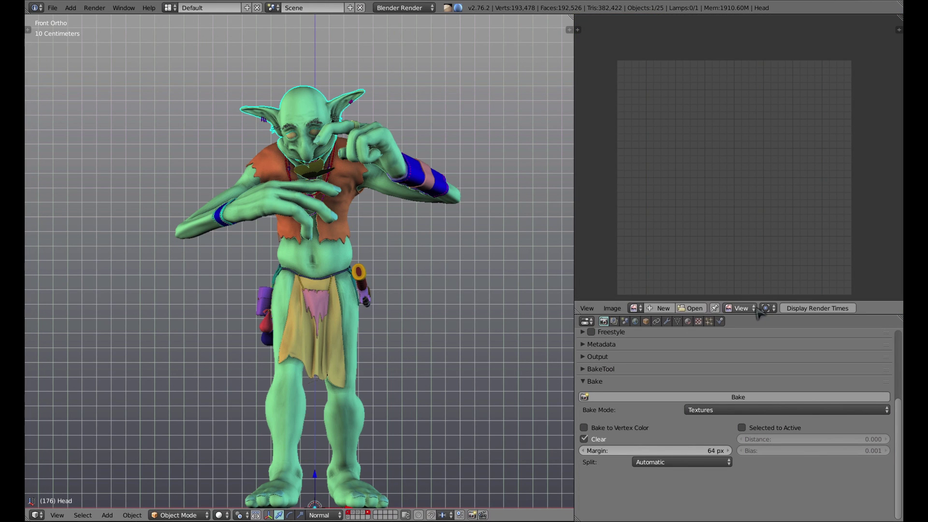
# Step: Create a new 4096 × 4096 image with alpha off and bring it into view
pyautogui.click(659, 308)
pyautogui.click(710, 314)
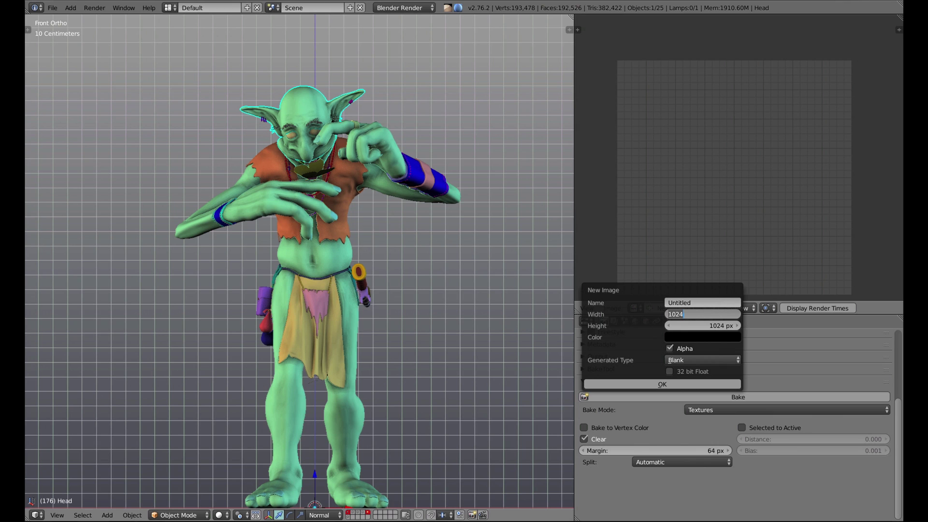
pyautogui.write('4096')
pyautogui.press('Tab')
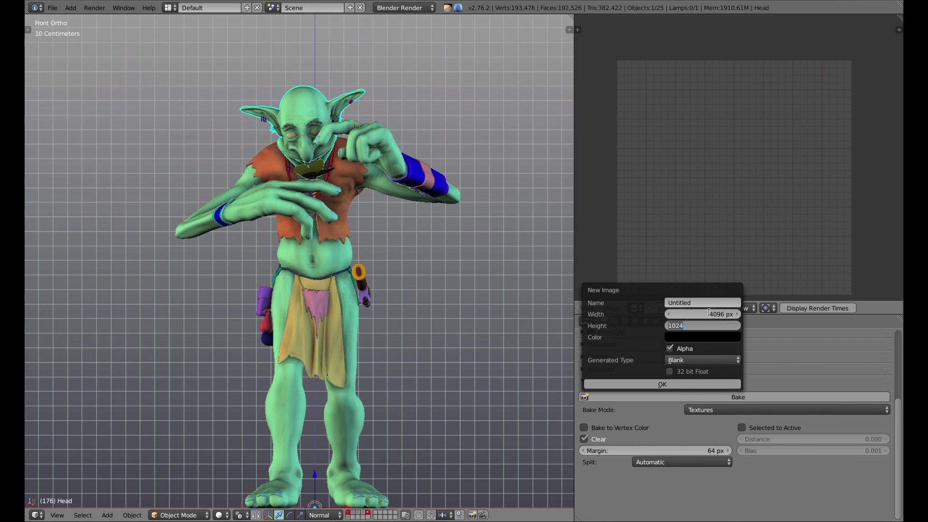
pyautogui.write('4096')
pyautogui.press('Return')
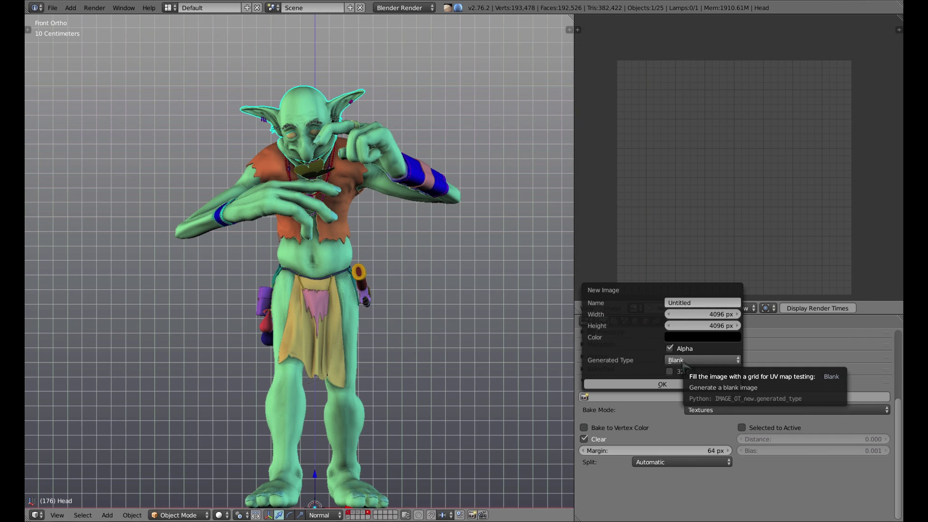
pyautogui.click(671, 348)
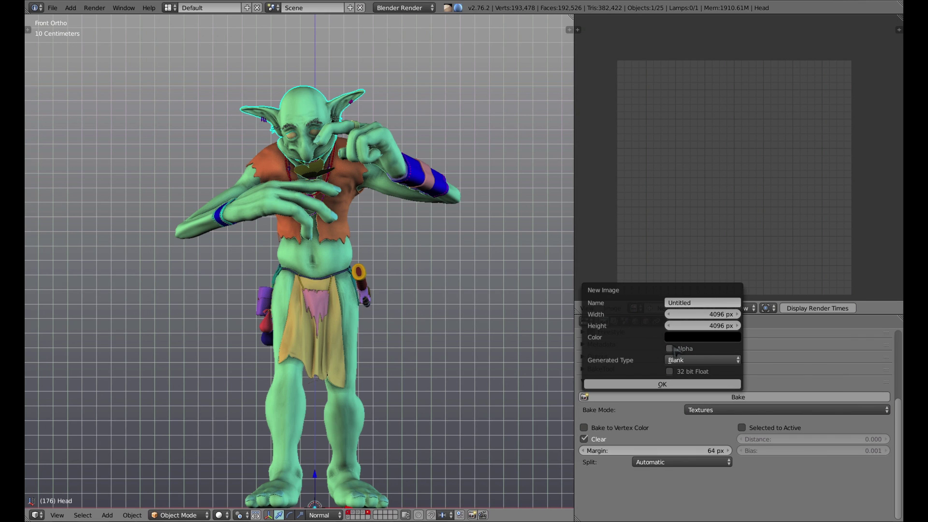
pyautogui.click(676, 383)
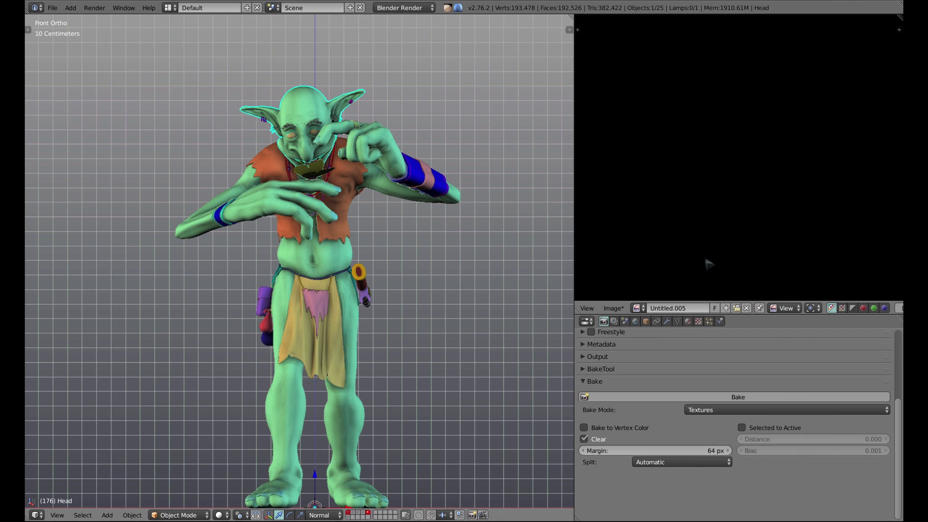
pyautogui.scroll(-4, 715, 271)
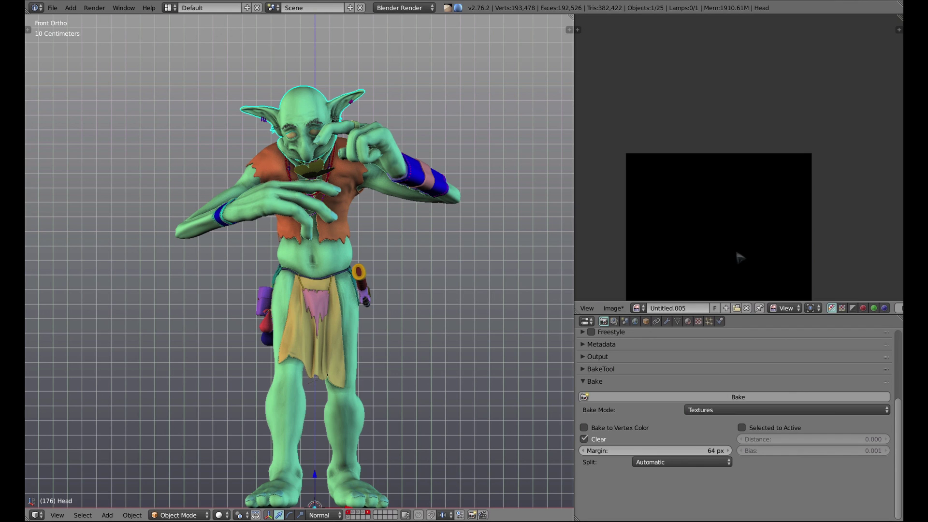
pyautogui.moveTo(738, 256); pyautogui.dragTo(743, 111, button='middle')
# Step: Rename the new image to Head_ID
pyautogui.click(677, 308)
pyautogui.write('Head_ID')
pyautogui.press('Return')
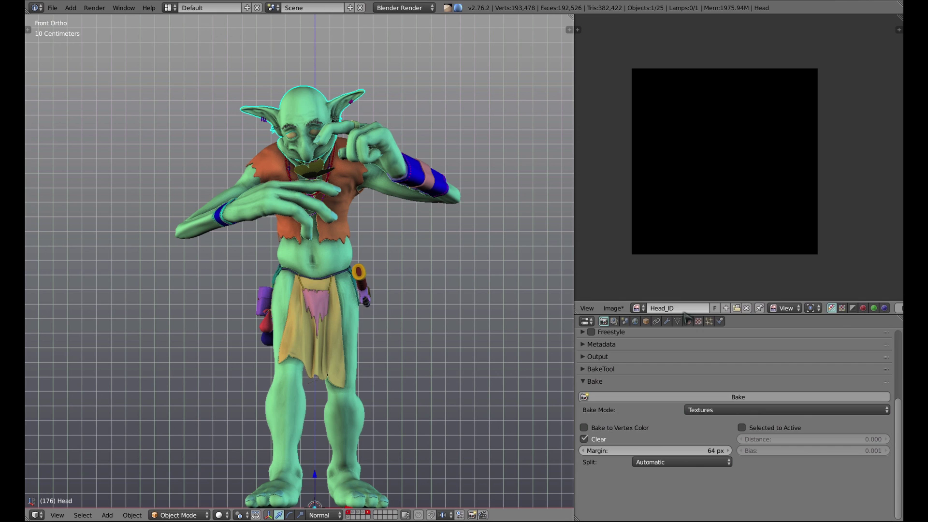
# Step: Select the whole head mesh, load Head_ID behind its UVs and frame the image
pyautogui.press('Tab')
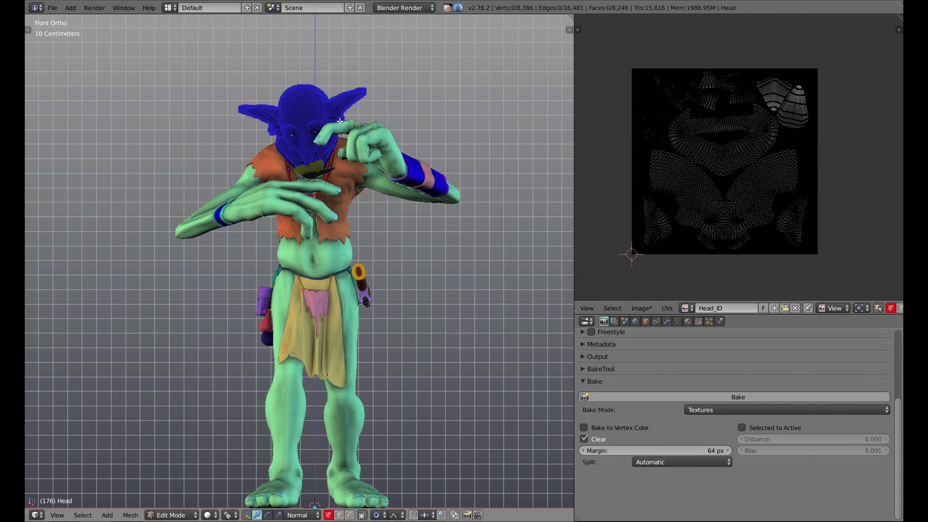
pyautogui.press('a')
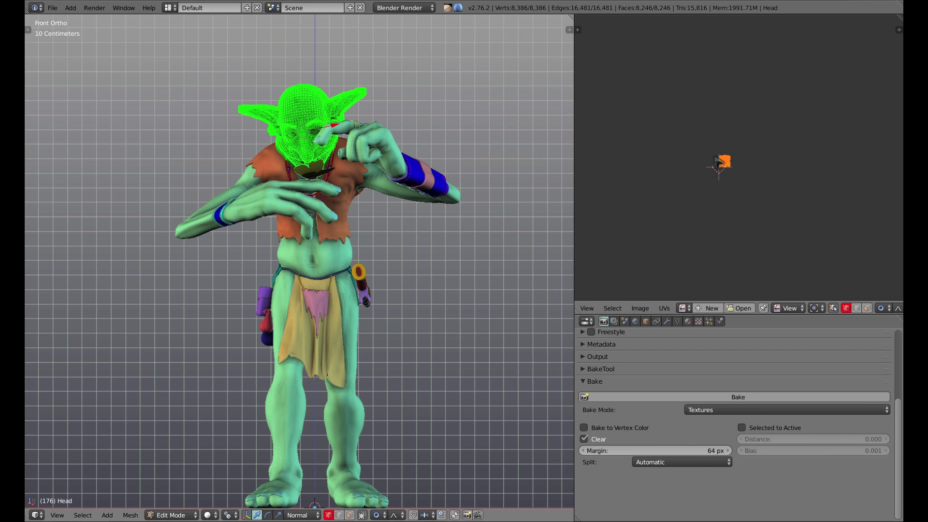
pyautogui.scroll(10, 709, 184)
pyautogui.scroll(3, 725, 181)
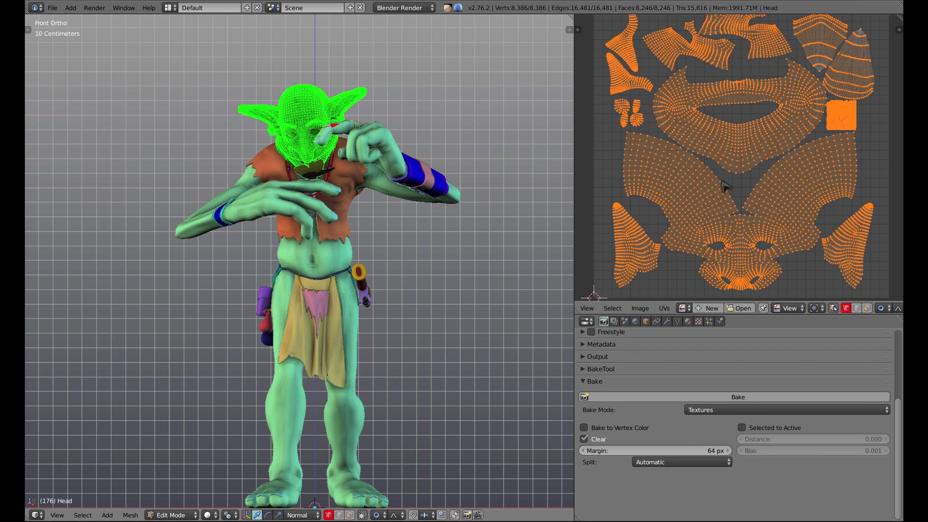
pyautogui.click(689, 308)
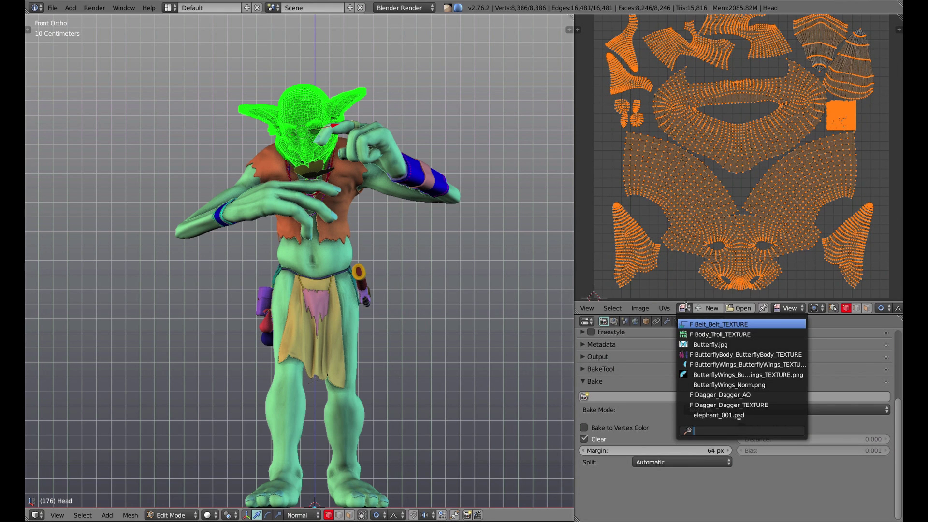
pyautogui.write('hea')
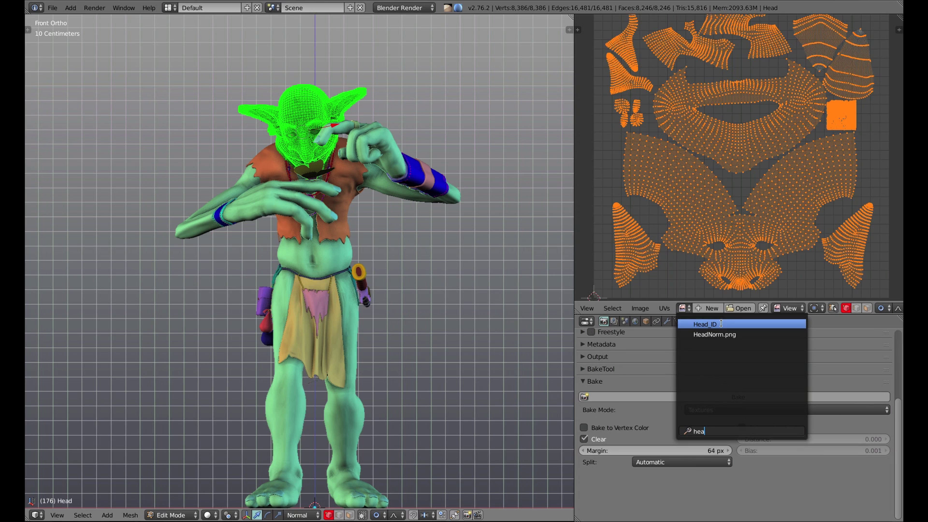
pyautogui.click(721, 324)
pyautogui.scroll(-5, 716, 207)
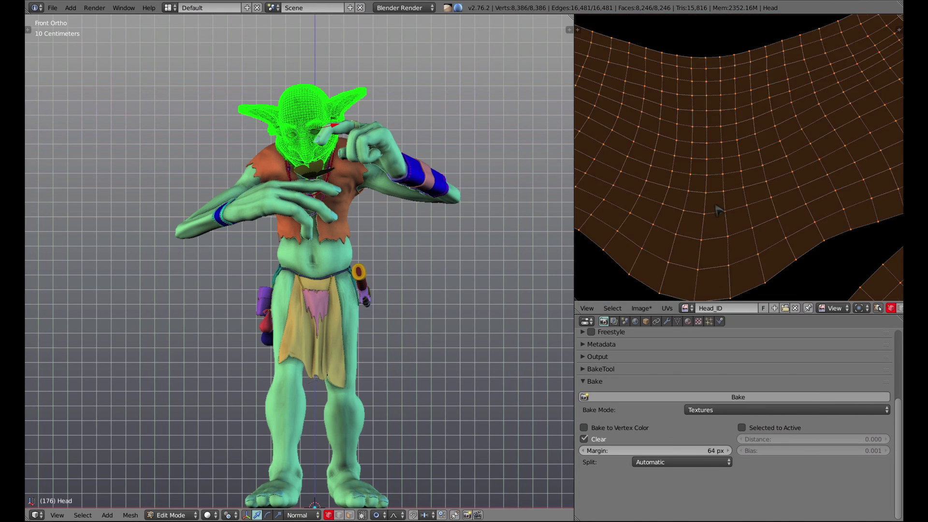
pyautogui.scroll(-2, 718, 210)
pyautogui.moveTo(727, 224); pyautogui.dragTo(743, 193, button='middle')
pyautogui.scroll(1, 742, 192)
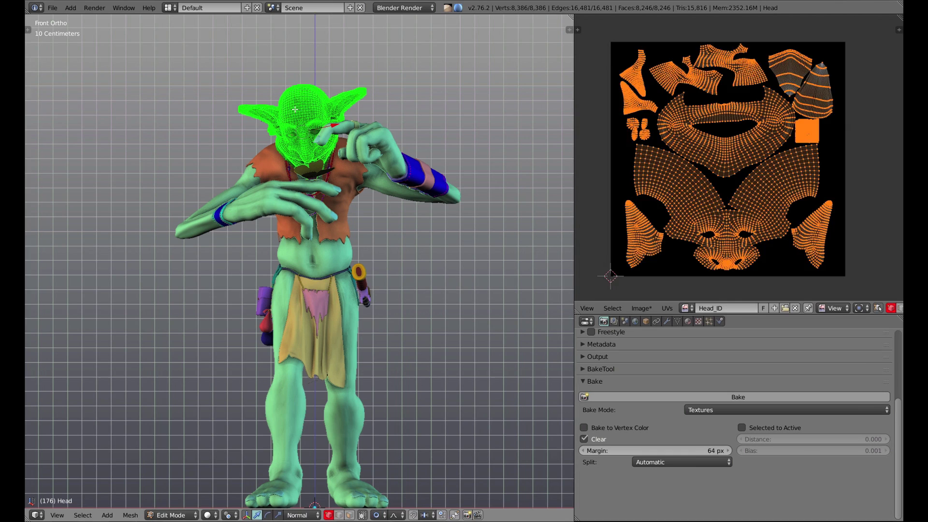
# Step: Return to Object Mode and bake the head's green skin colour into Head_ID
pyautogui.press('Tab')
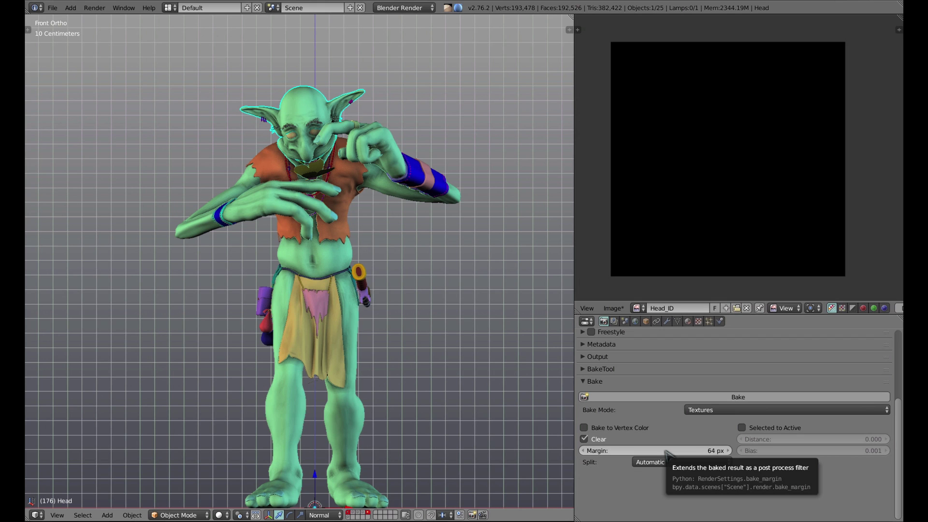
pyautogui.click(732, 397)
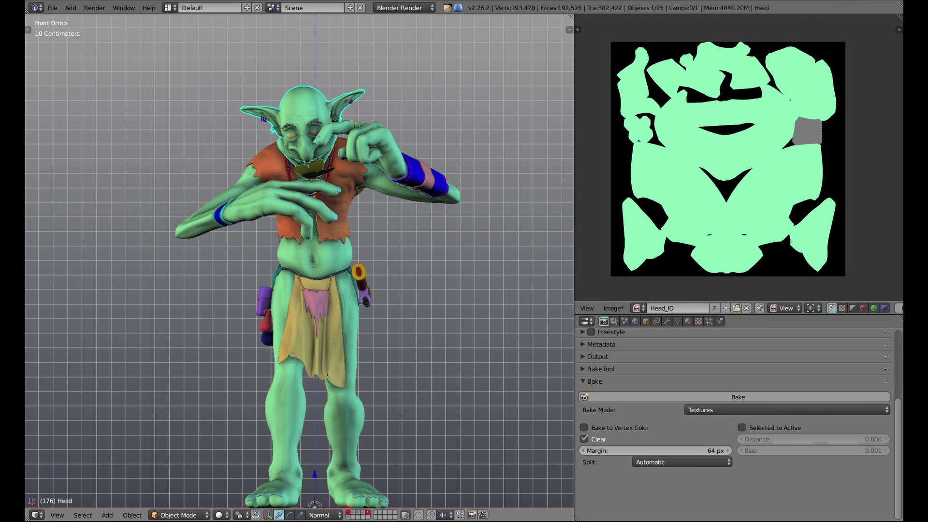
# Step: Save the baked head image over Head_ID.tif as an 8-bit RGB TIFF in Baked Textures
pyautogui.hotkey('alt', 's')
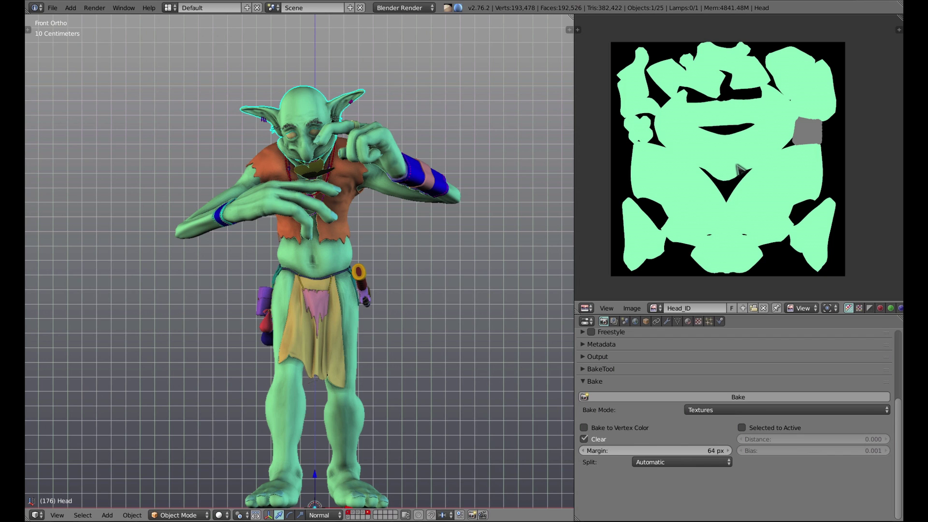
pyautogui.press('F3')
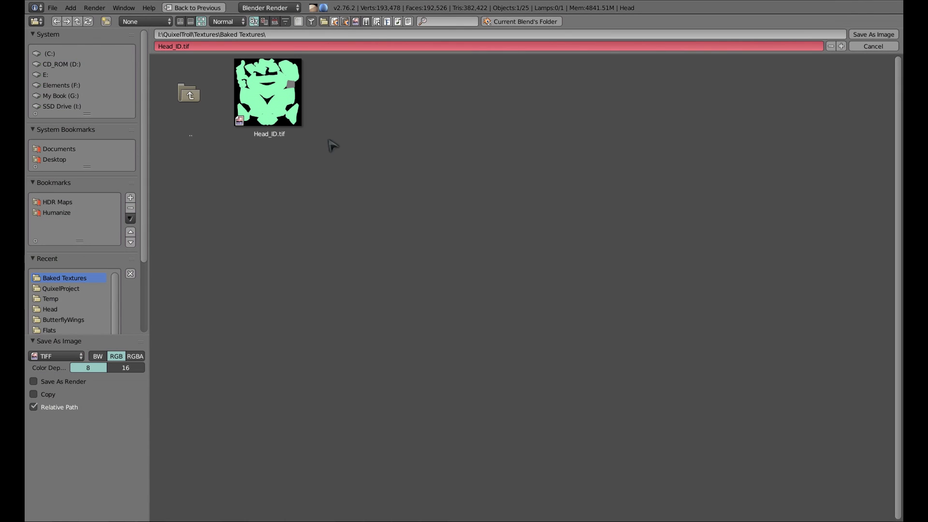
pyautogui.doubleClick(272, 97)
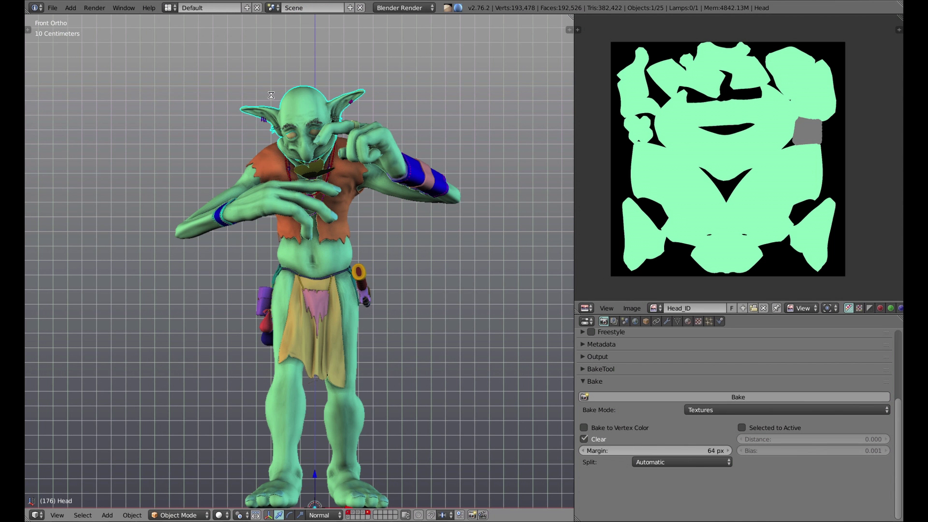
# Step: Select the torso, collapse the Bake panel and expand BakeTool down to its Pass Manager
pyautogui.rightClick(232, 201)
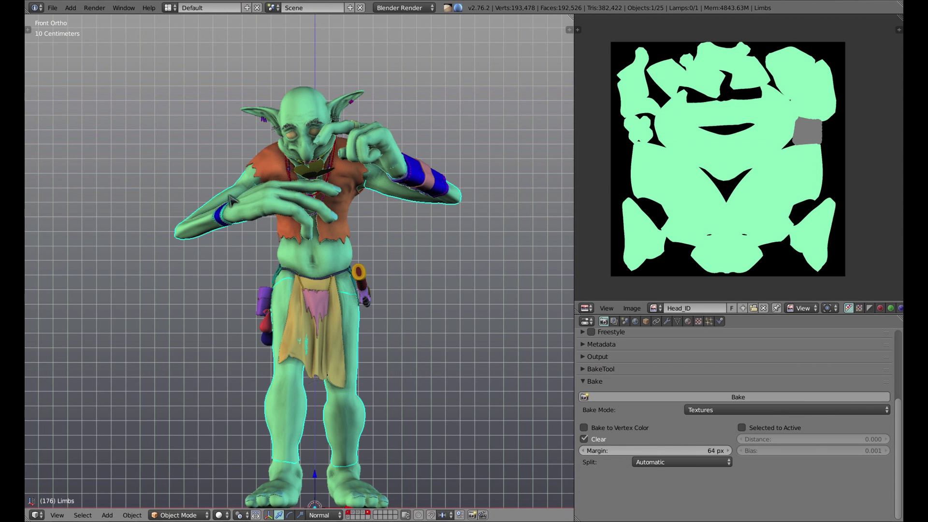
pyautogui.rightClick(311, 263)
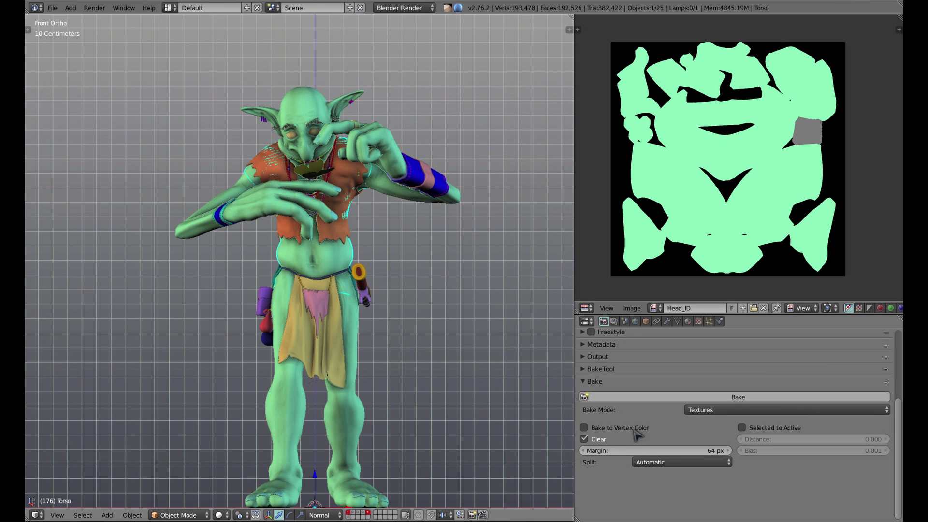
pyautogui.click(596, 384)
pyautogui.click(601, 371)
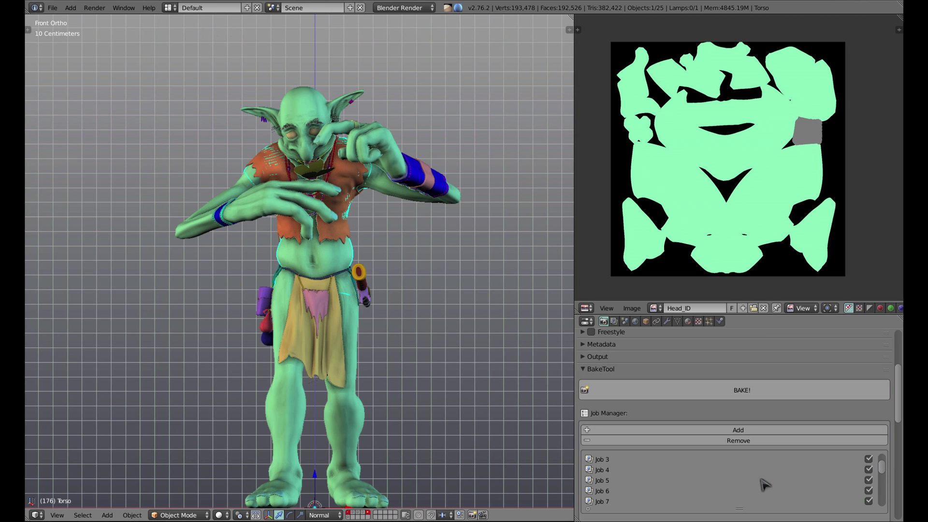
pyautogui.scroll(2, 764, 484)
pyautogui.scroll(-4, 826, 353)
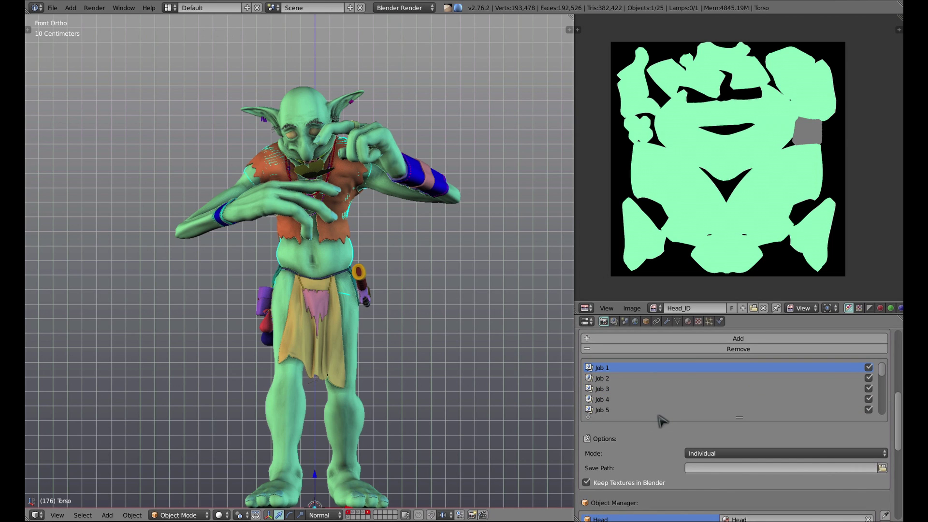
pyautogui.scroll(-3, 671, 465)
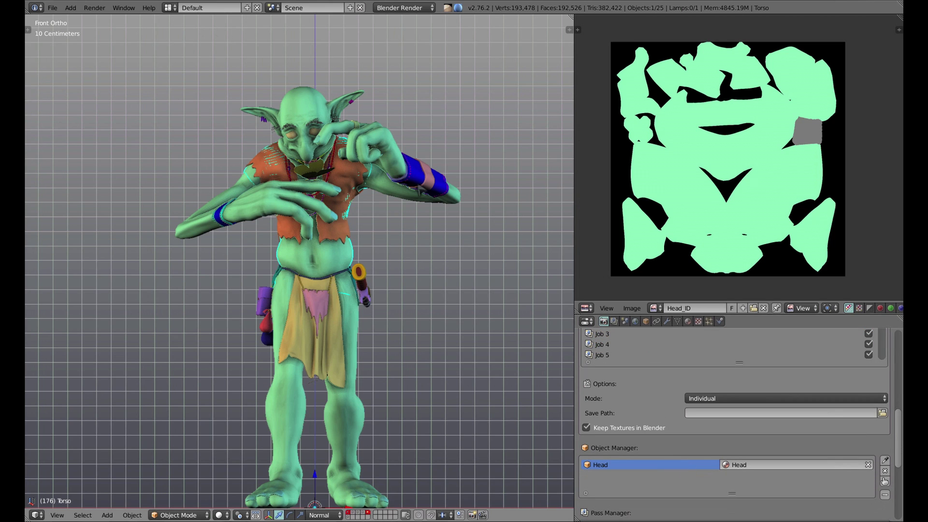
pyautogui.scroll(-3, 690, 466)
# Step: Set BakeTool pass 1's Diffuse bake size to 4096 × 4096
pyautogui.scroll(-2, 703, 450)
pyautogui.click(705, 459)
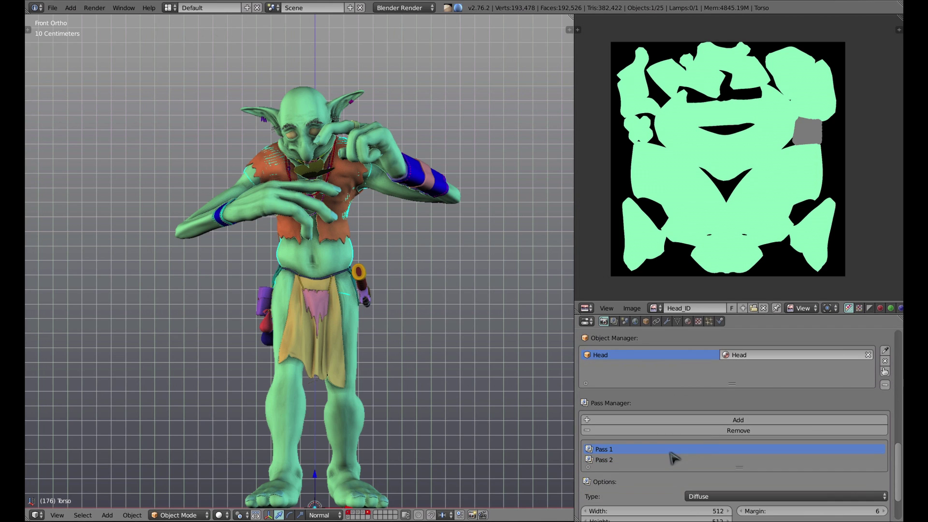
pyautogui.click(634, 451)
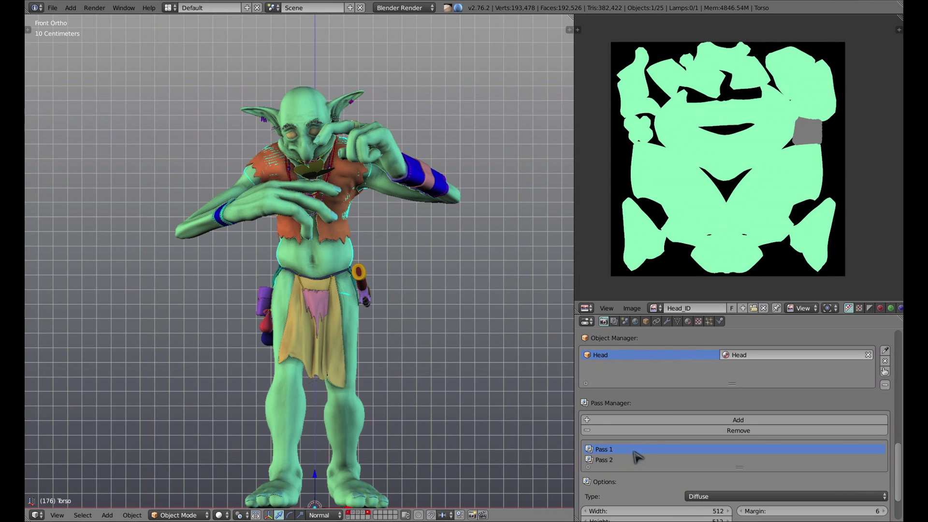
pyautogui.scroll(-1, 667, 444)
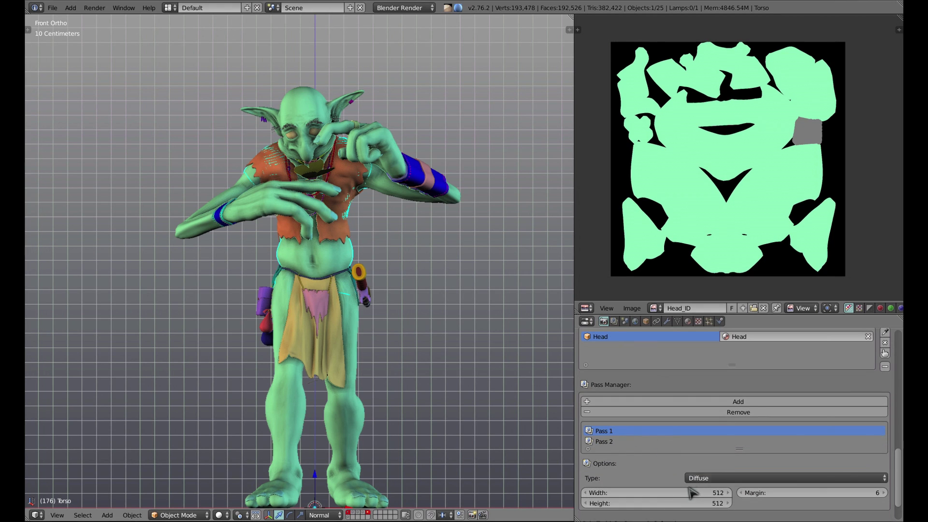
pyautogui.click(664, 498)
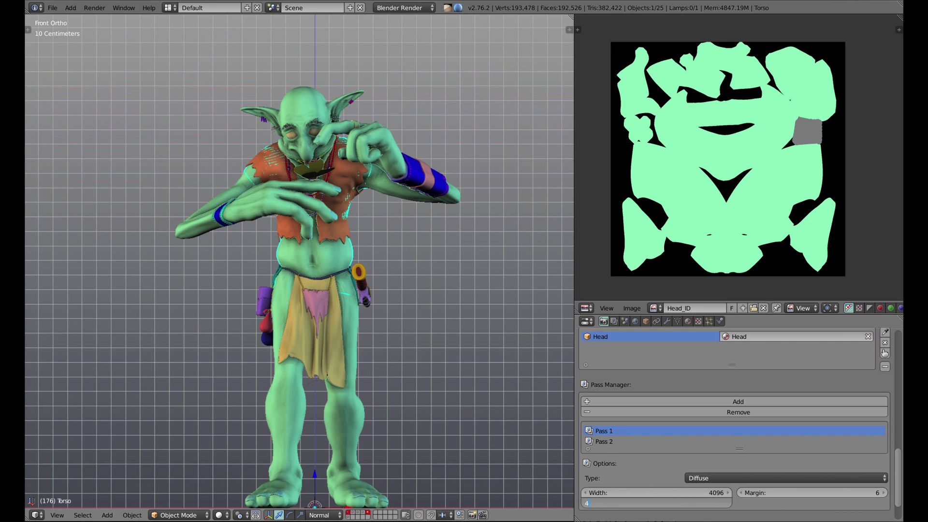
pyautogui.press('Return')
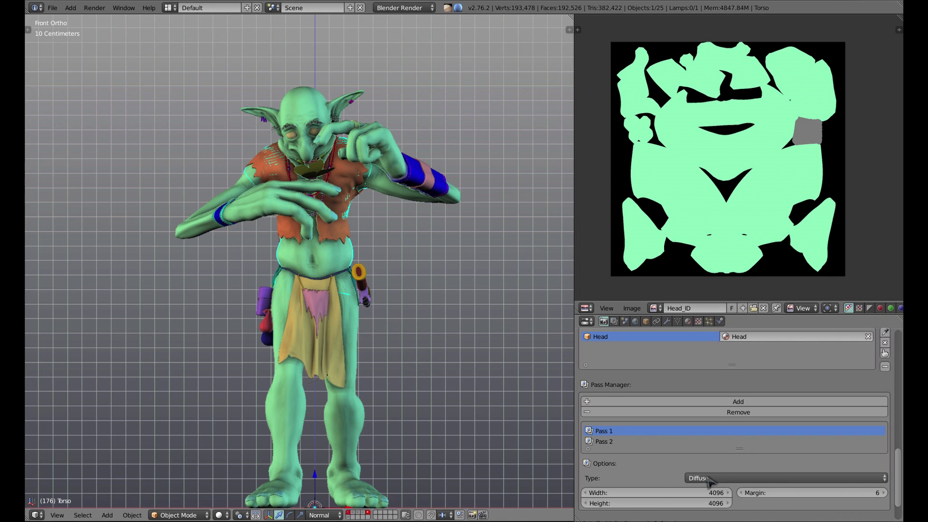
# Step: Make pass 2 an Ambient Occlusion bake at 4096 × 4096 with margin 64
pyautogui.click(655, 442)
pyautogui.click(717, 479)
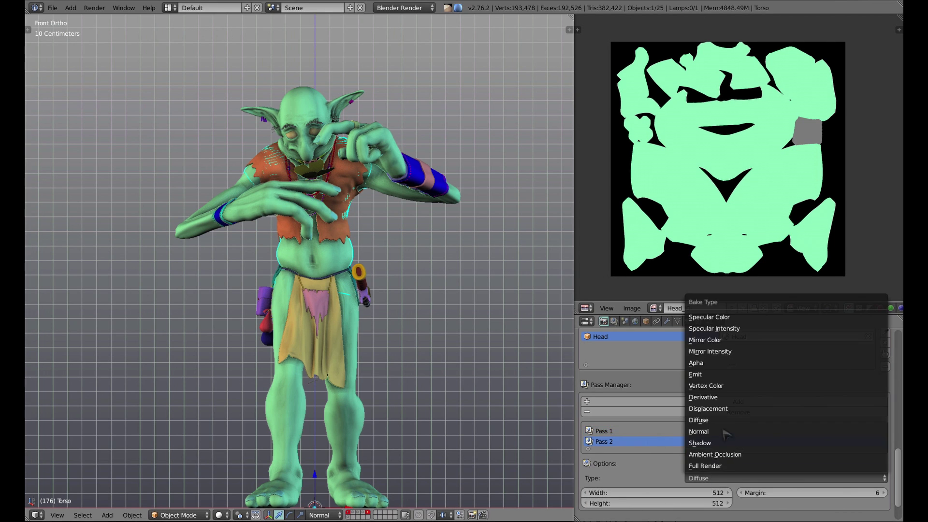
pyautogui.click(727, 454)
pyautogui.click(657, 492)
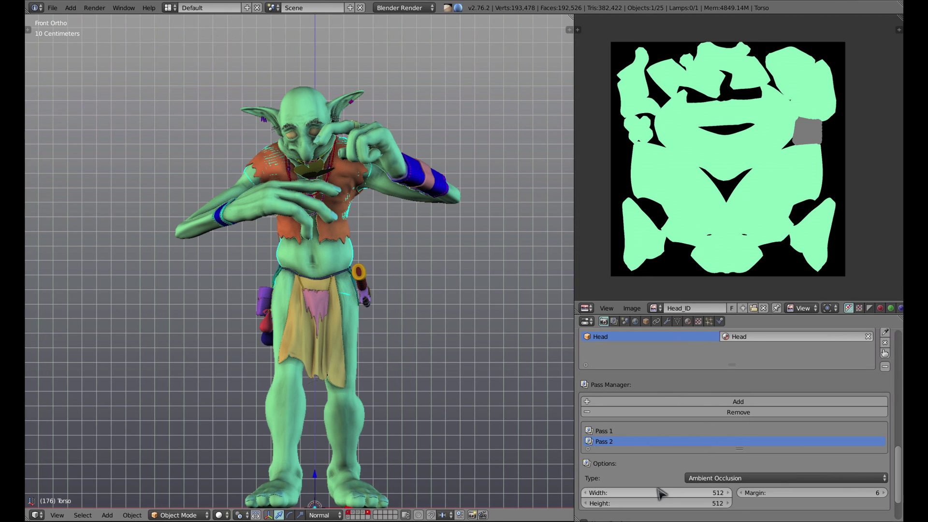
pyautogui.write('4096')
pyautogui.click(644, 502)
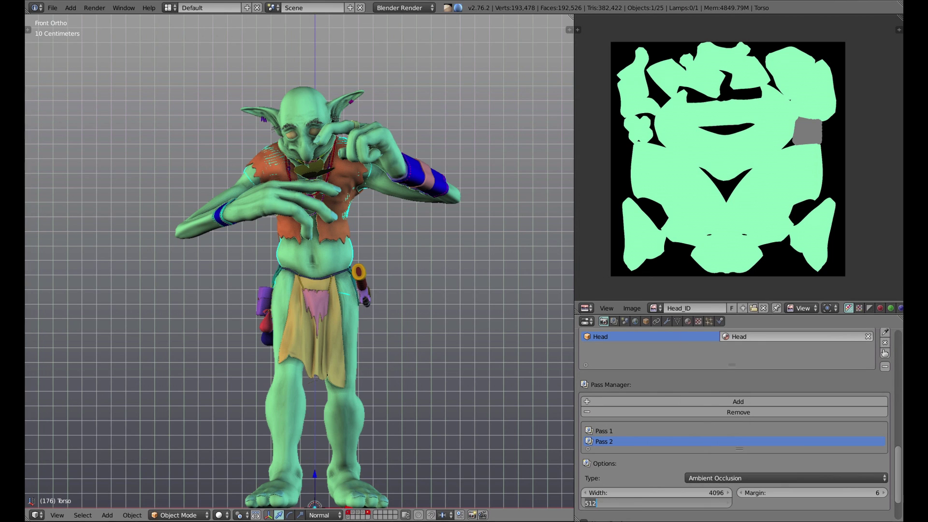
pyautogui.write('4096')
pyautogui.press('Return')
pyautogui.scroll(-3, 658, 460)
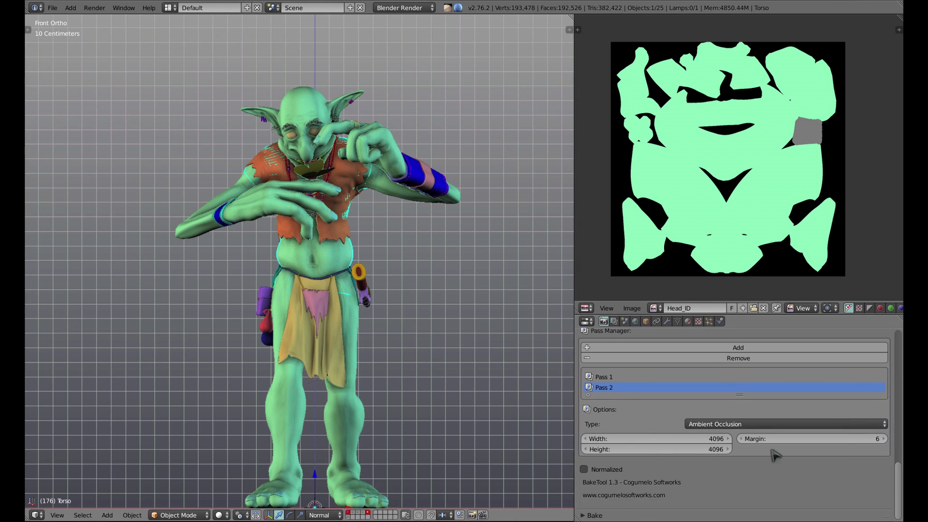
pyautogui.click(773, 439)
pyautogui.write('64')
pyautogui.press('Return')
pyautogui.scroll(-10, 825, 442)
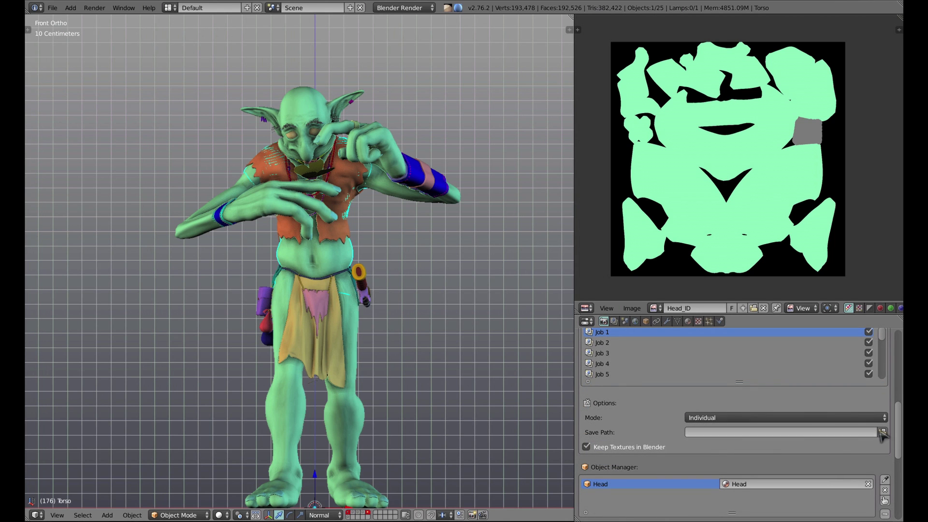
# Step: Pick Baked Textures from the recent folders as BakeTool's output Save Path
pyautogui.click(882, 432)
pyautogui.click(73, 278)
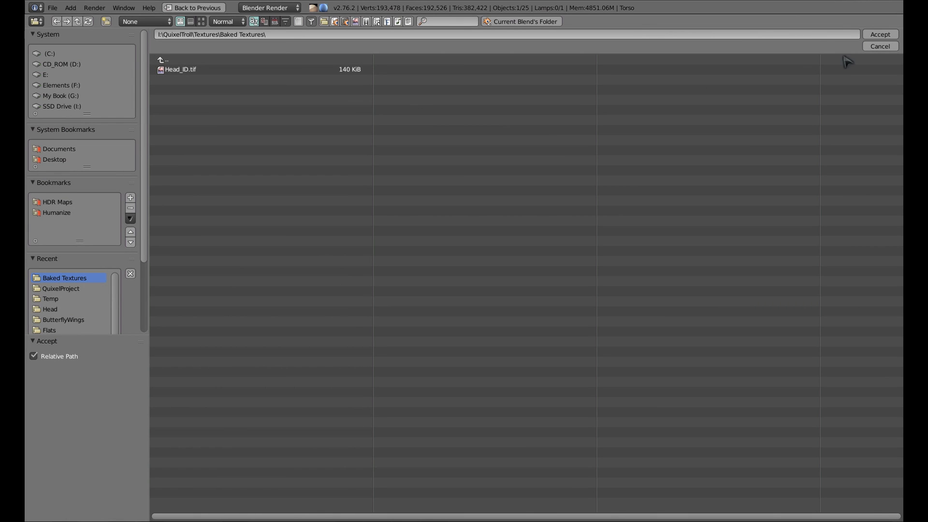
pyautogui.click(881, 34)
pyautogui.scroll(1, 622, 387)
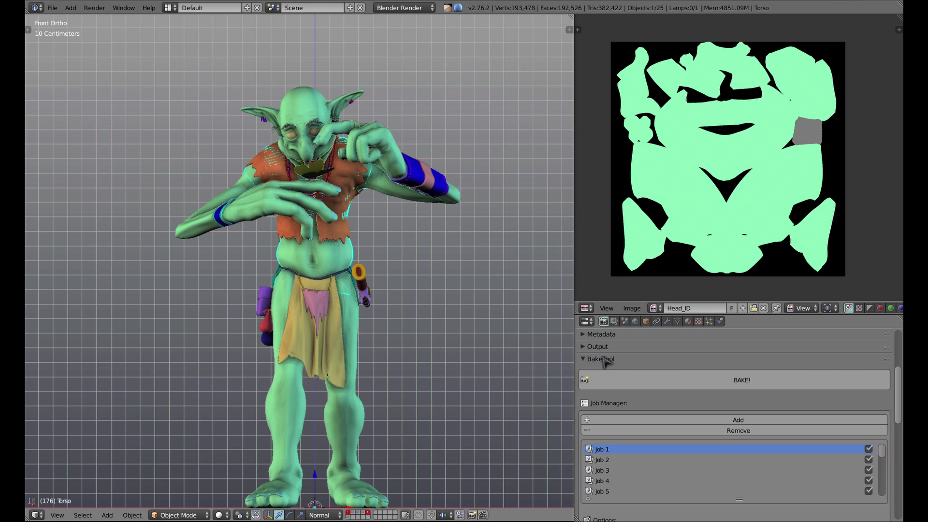
# Step: Collapse the BakeTool settings and select all goblin parts, with Head as the active object
pyautogui.click(601, 359)
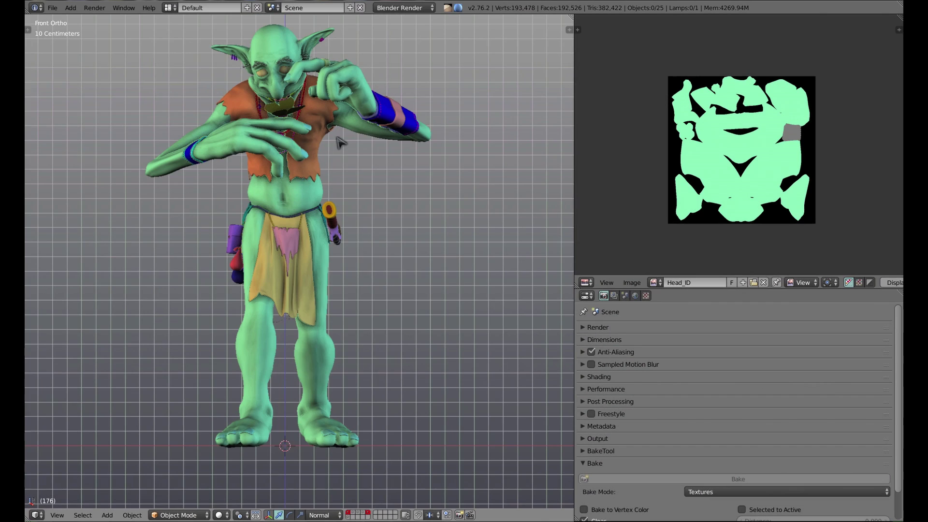
pyautogui.keyDown('shift'); pyautogui.moveTo(338, 161); pyautogui.dragTo(344, 230, button='middle'); pyautogui.keyUp('shift')
pyautogui.press('a')
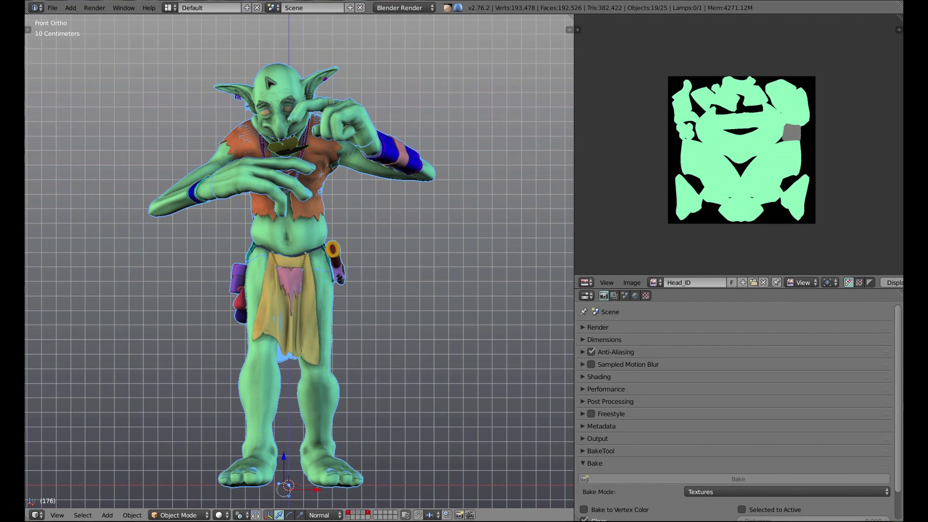
pyautogui.keyDown('shift'); pyautogui.rightClick(264, 76); pyautogui.keyUp('shift')
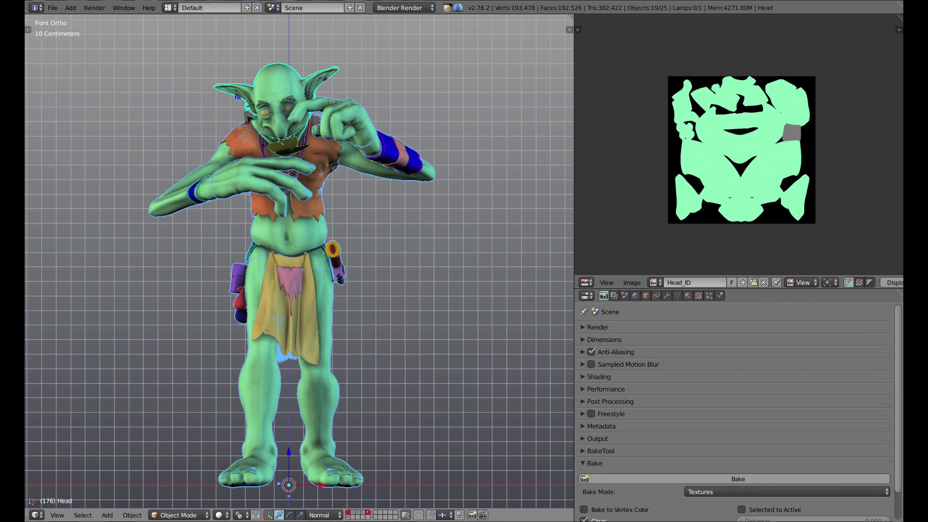
# Step: Open the Wavefront (.obj) export for Troll.obj in the Model folder
pyautogui.click(52, 7)
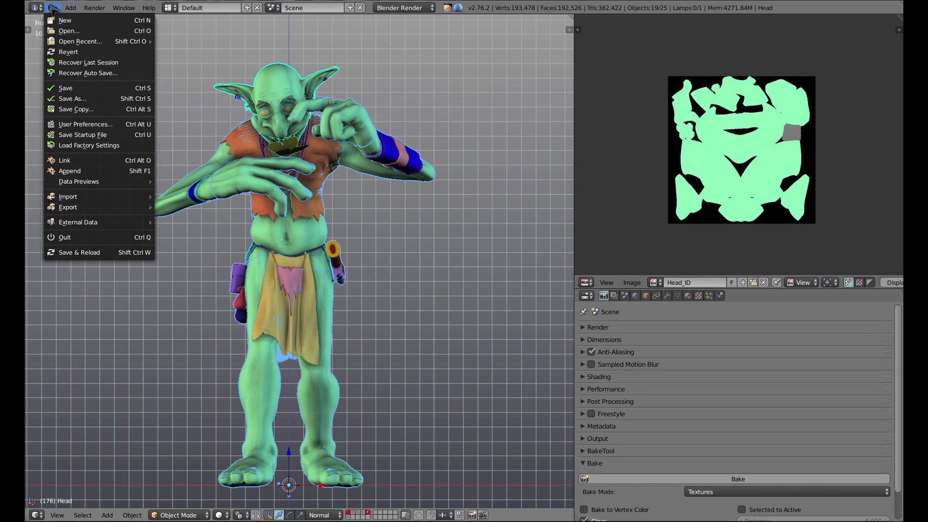
pyautogui.moveTo(126, 208)
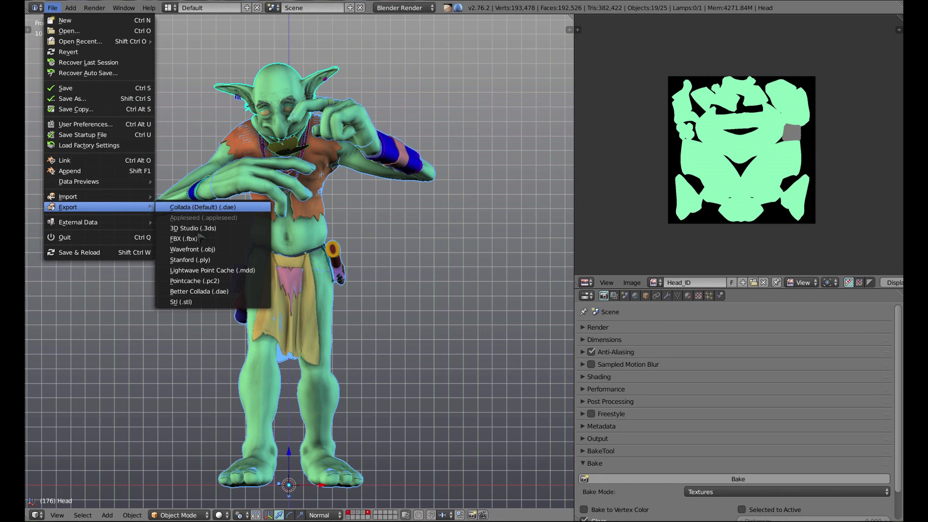
pyautogui.click(193, 249)
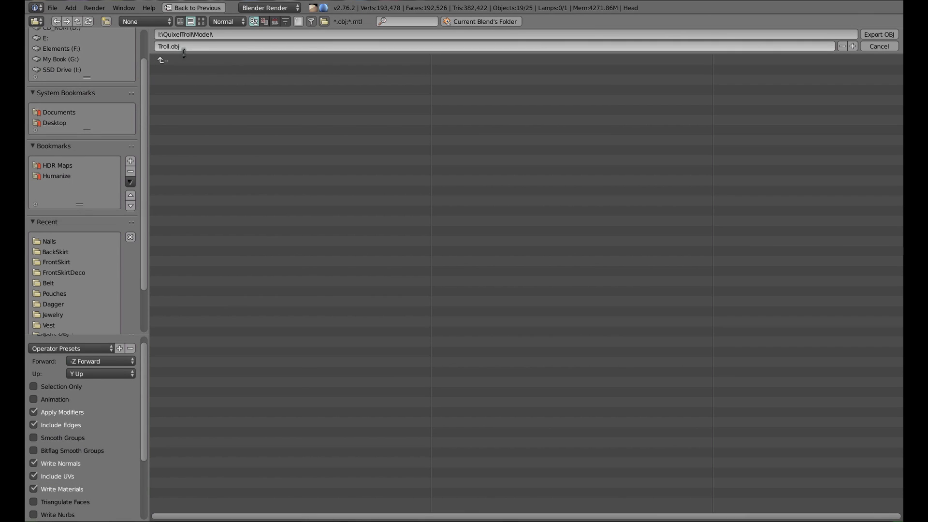
# Step: Limit the OBJ export to Selection Only, turn off Write Materials and enable Triangulate Faces
pyautogui.click(61, 388)
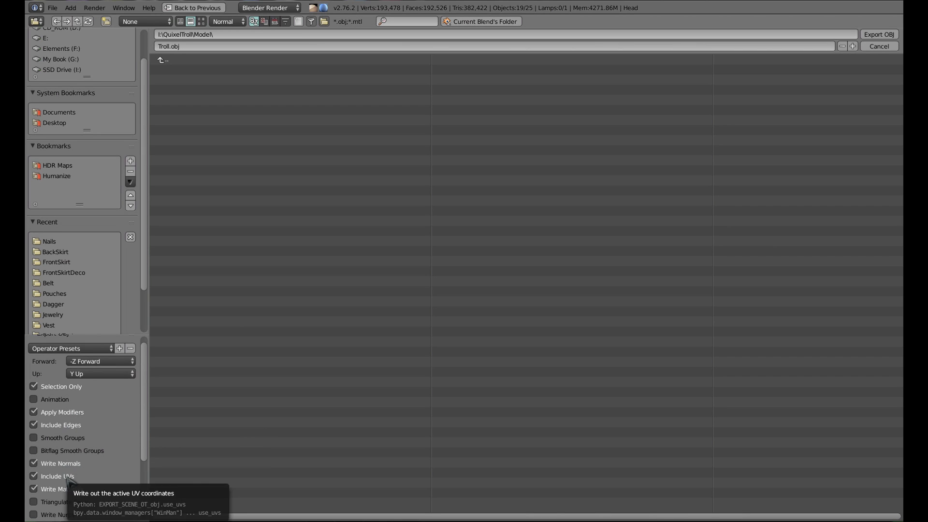
pyautogui.click(34, 489)
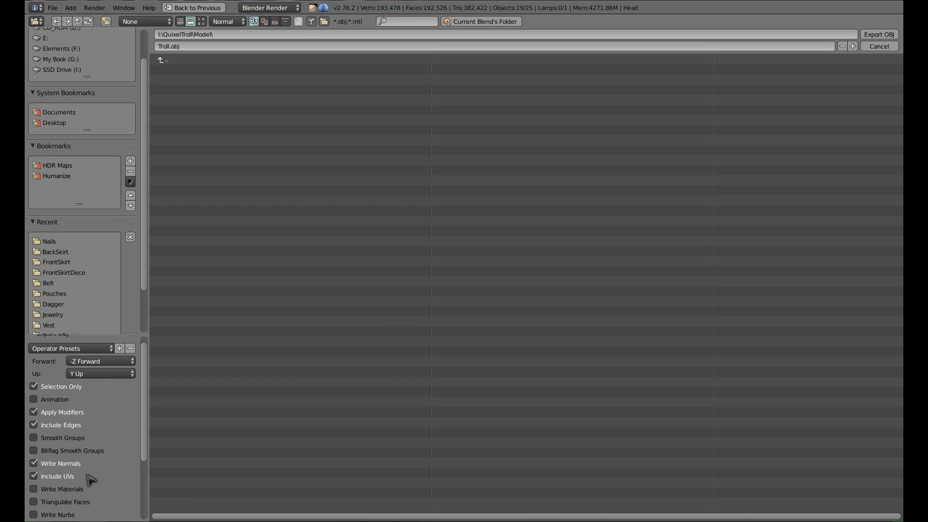
pyautogui.scroll(-4, 140, 484)
pyautogui.scroll(-1, 140, 490)
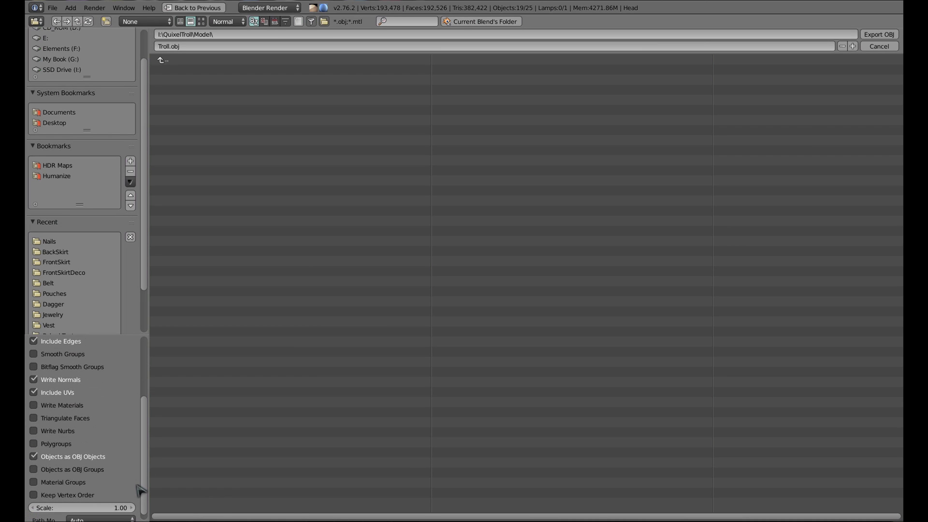
pyautogui.click(44, 419)
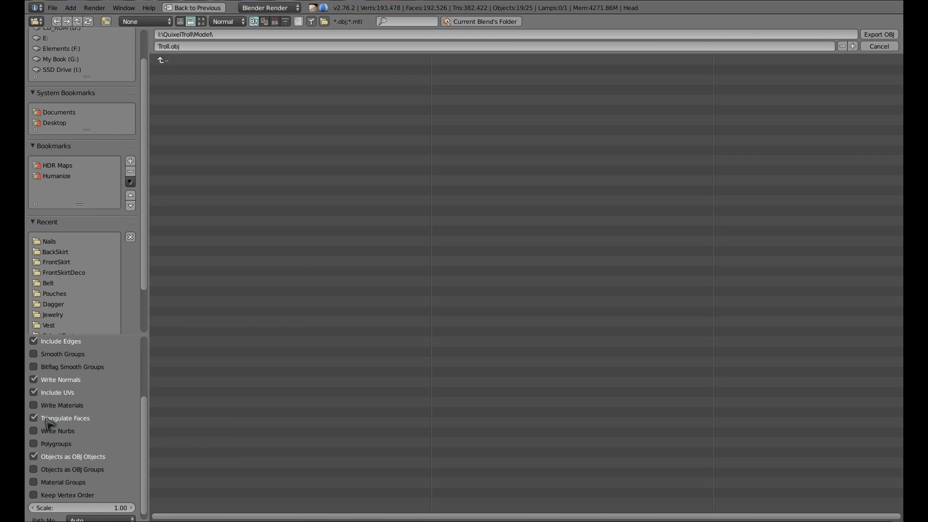
# Step: Switch to Objects as OBJ Groups, keep Path Mode at Auto and enable Keep Vertex Order
pyautogui.click(110, 455)
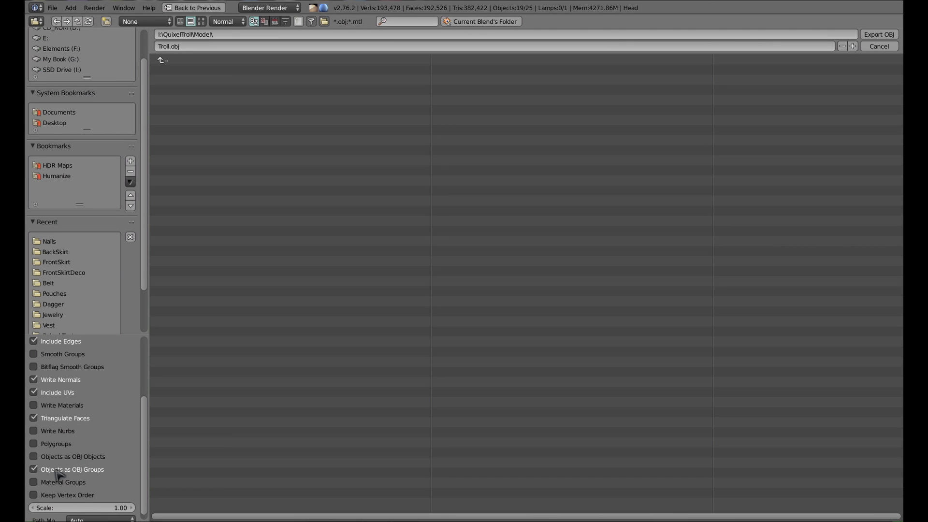
pyautogui.click(75, 470)
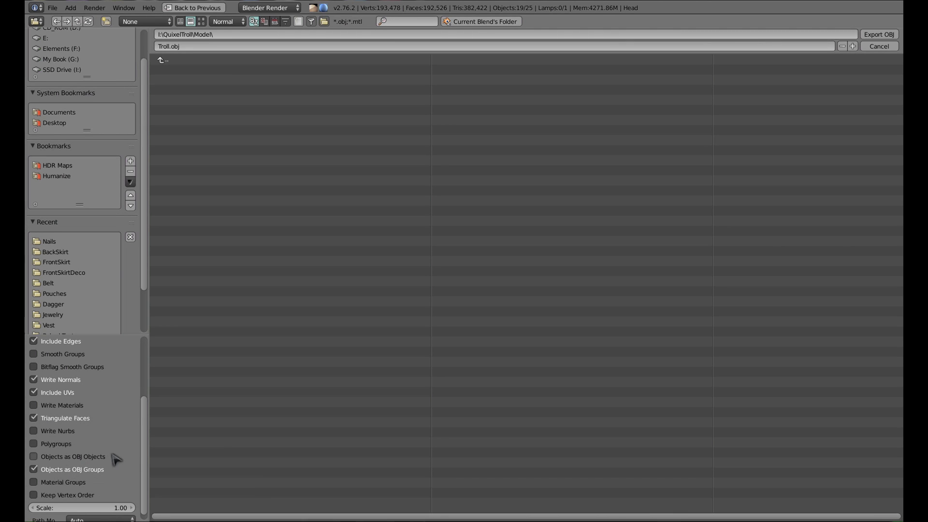
pyautogui.scroll(-1, 145, 436)
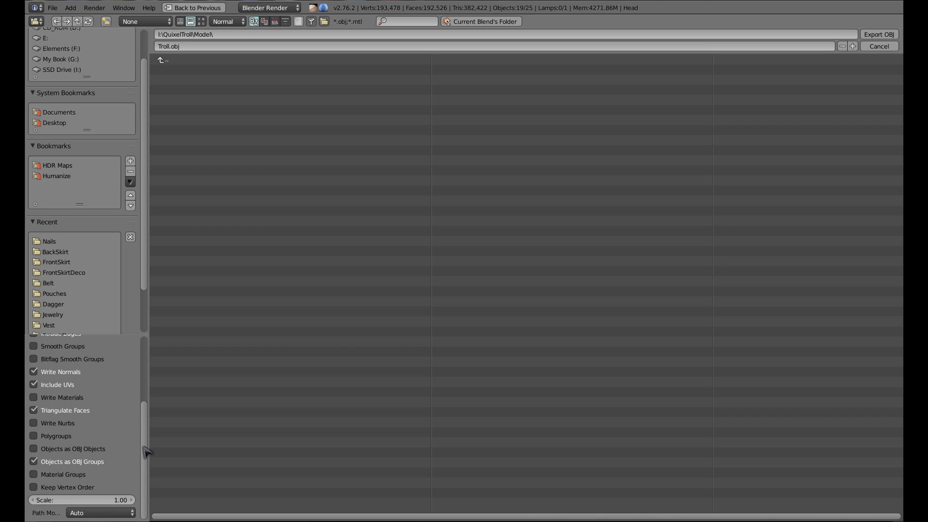
pyautogui.click(109, 513)
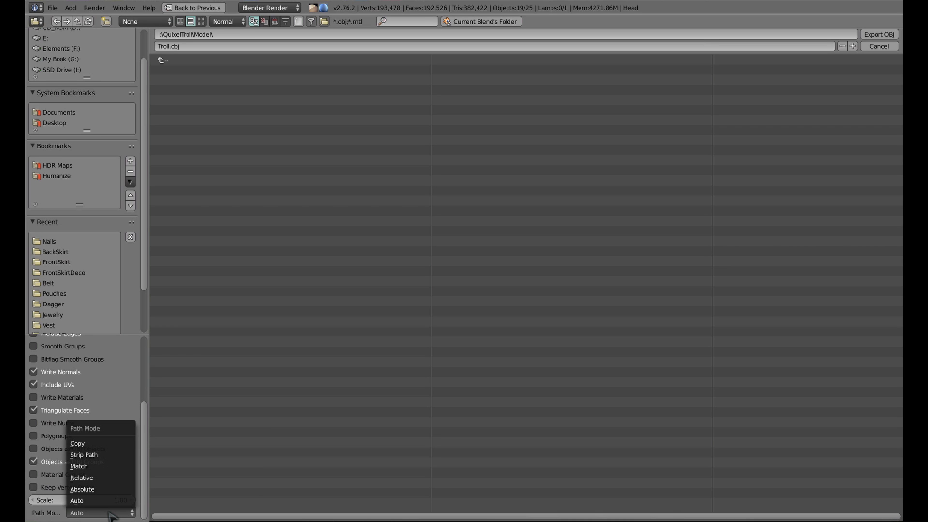
pyautogui.click(109, 512)
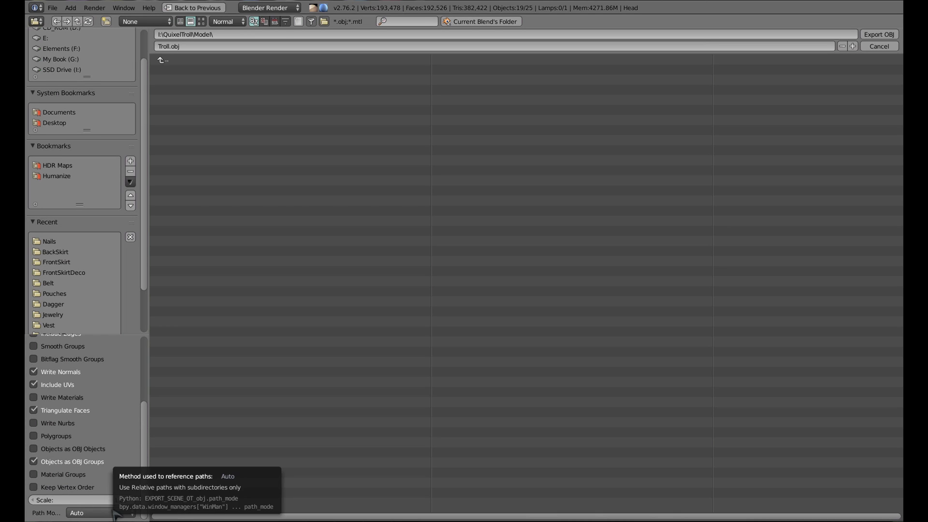
pyautogui.click(34, 488)
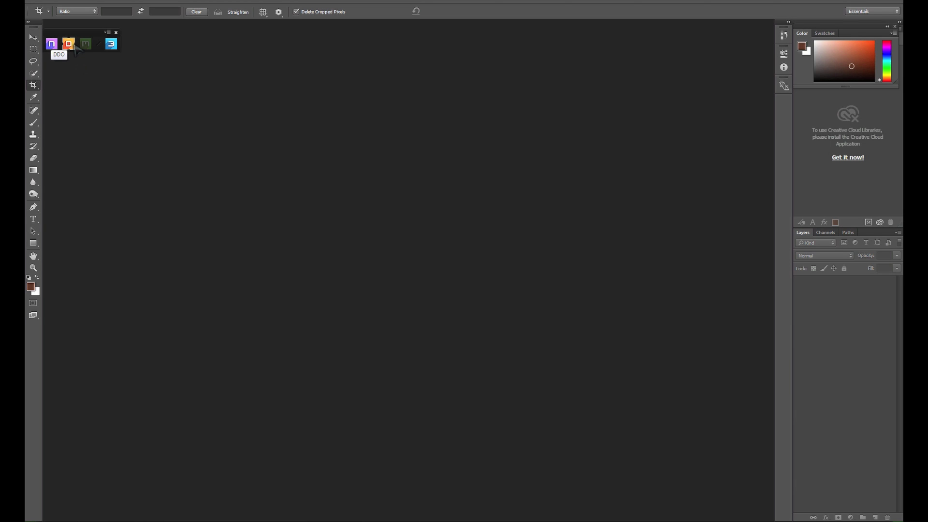
# Step: Open the DDO Base Creator panel from the Quixel Suite toolbar
pyautogui.click(74, 47)
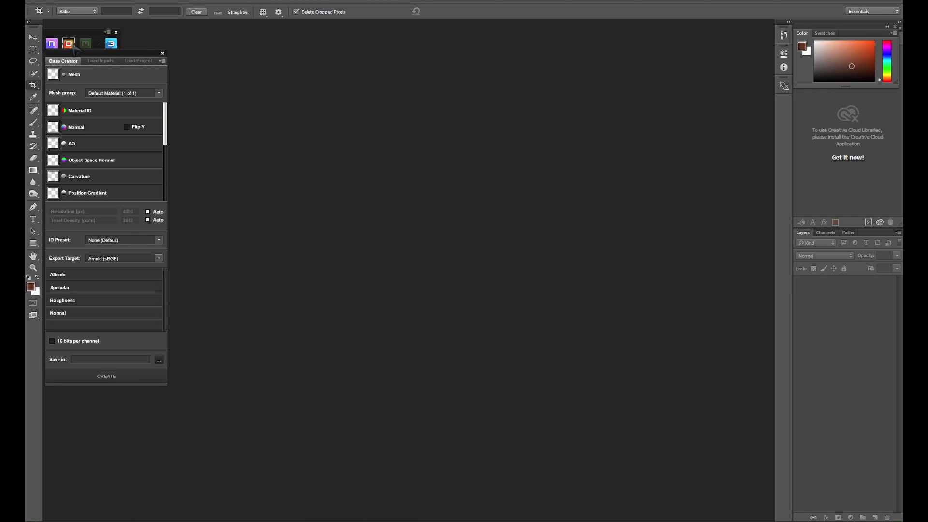
# Step: Load Troll.obj from the Model folder as the Base Creator mesh
pyautogui.click(81, 79)
pyautogui.doubleClick(145, 116)
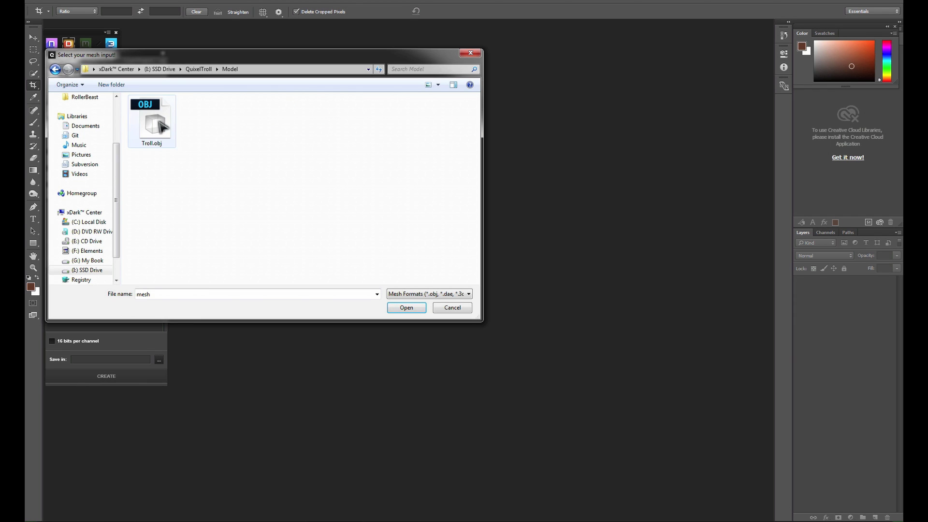
pyautogui.click(154, 126)
pyautogui.doubleClick(154, 127)
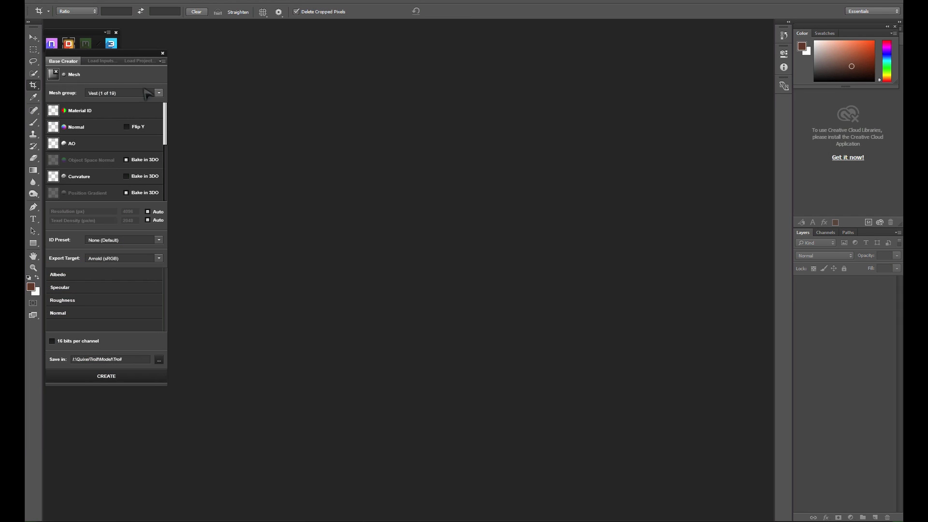
# Step: Keep Vest as the current mesh group and start loading a baked map for it
pyautogui.click(100, 95)
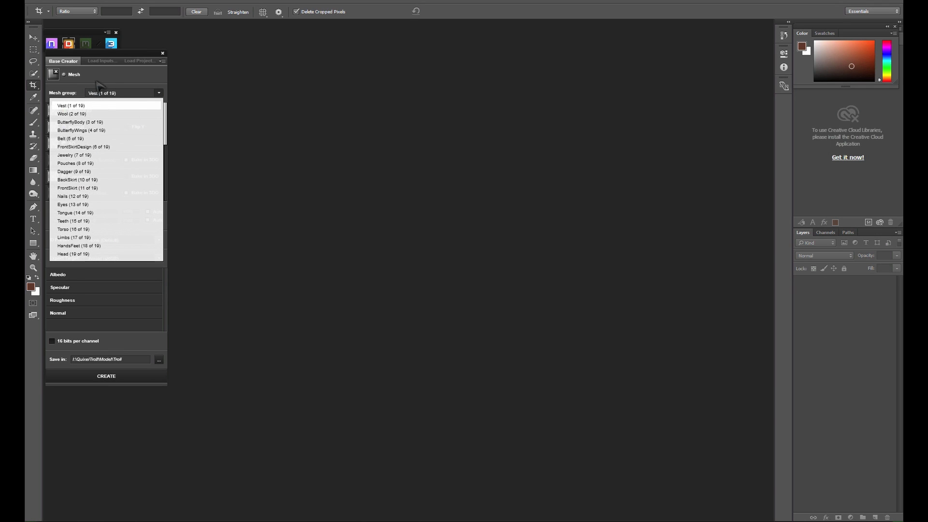
pyautogui.click(99, 106)
pyautogui.click(101, 61)
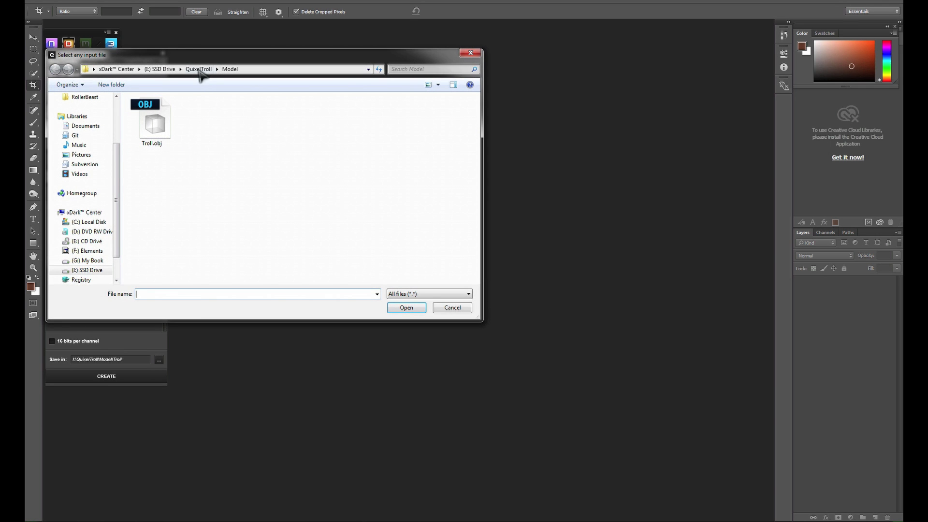
# Step: Load the Vest AO map from Textures > Baked Textures > Vest
pyautogui.click(199, 70)
pyautogui.doubleClick(156, 121)
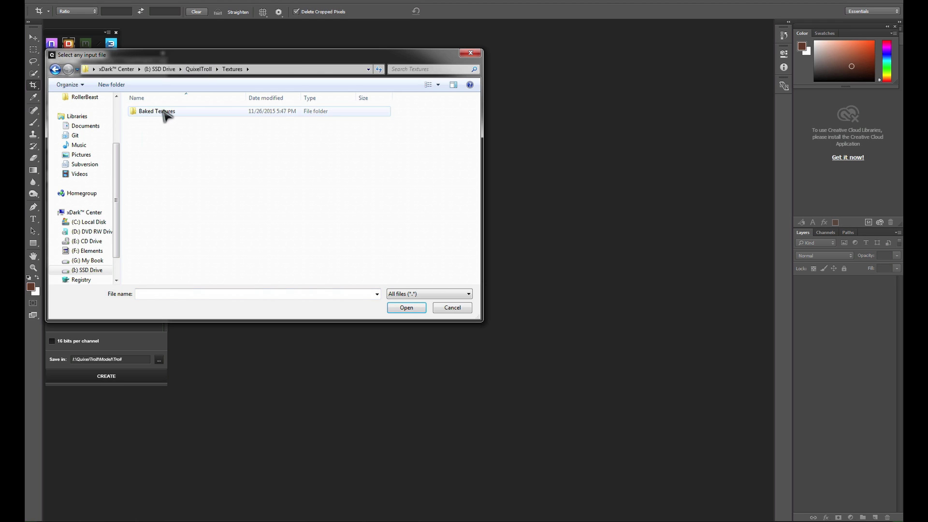
pyautogui.doubleClick(159, 112)
pyautogui.doubleClick(144, 265)
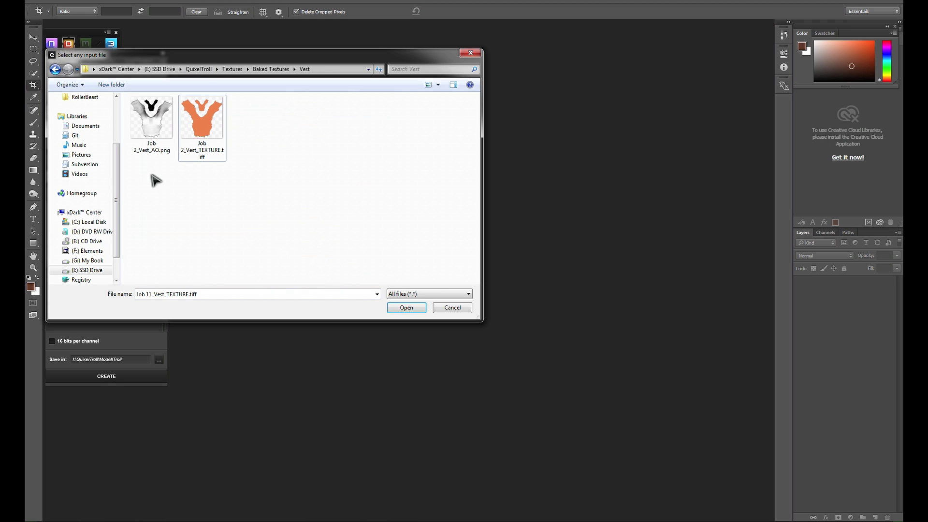
pyautogui.doubleClick(199, 113)
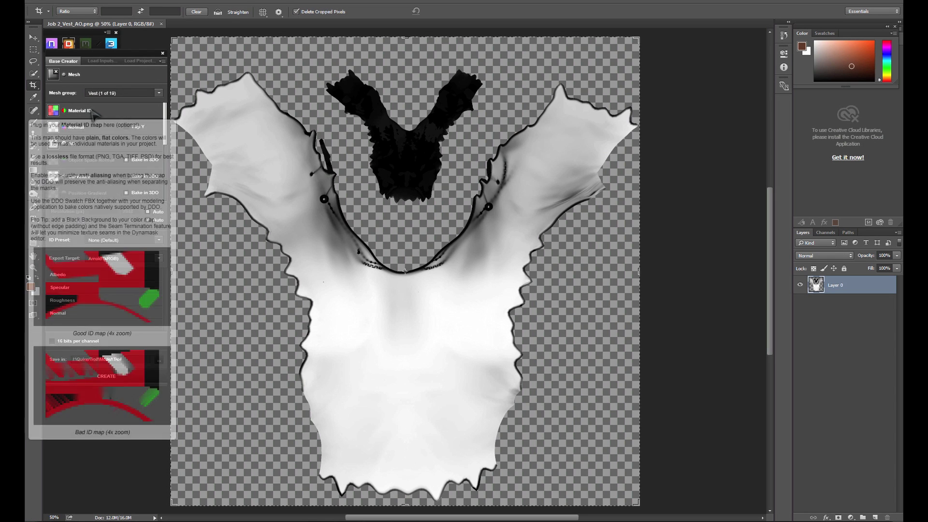
# Step: Use the Vest TEXTURE tiff as the material ID map and set Curvature to Bake in 3DO
pyautogui.click(96, 114)
pyautogui.doubleClick(195, 123)
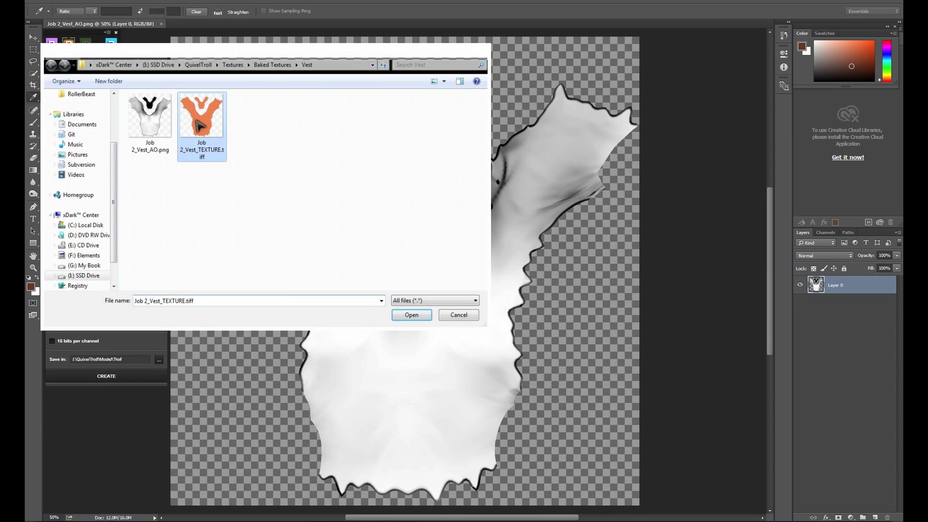
pyautogui.scroll(-4, 94, 177)
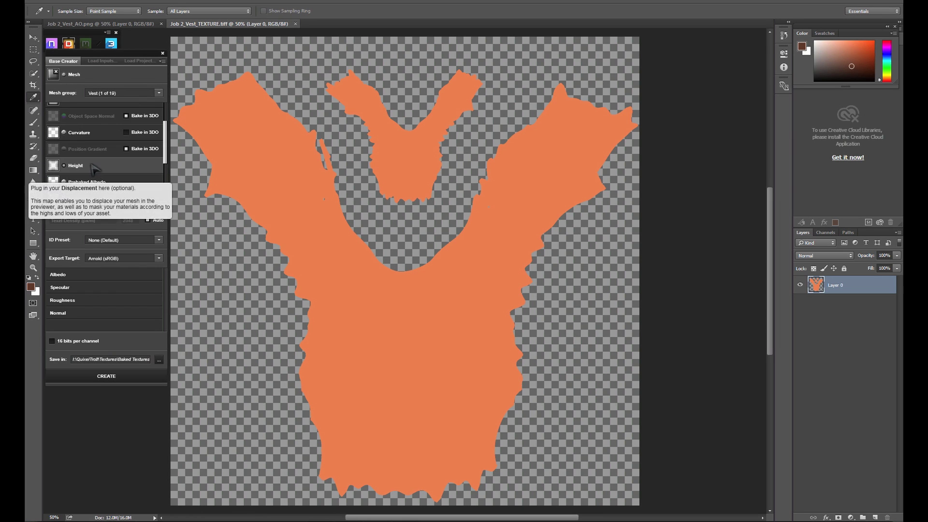
pyautogui.scroll(4, 87, 162)
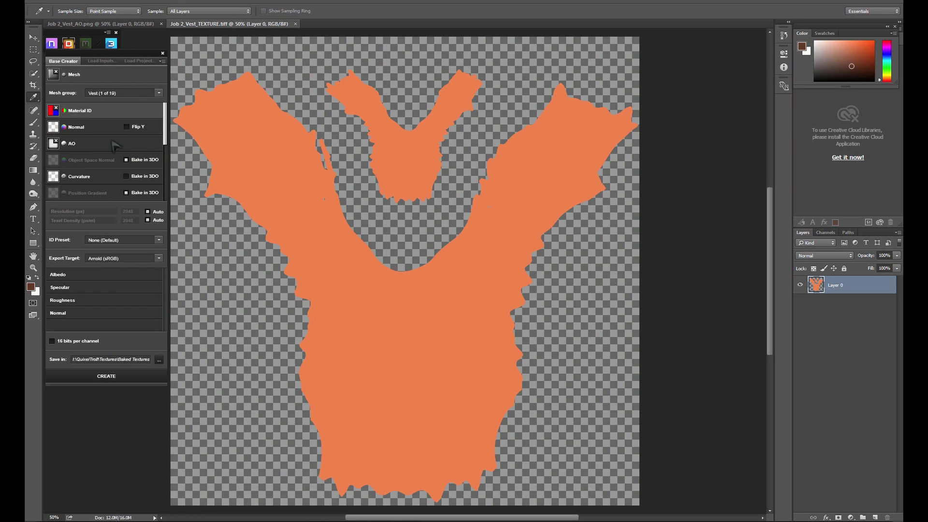
pyautogui.moveTo(166, 135); pyautogui.dragTo(157, 158)
pyautogui.click(135, 179)
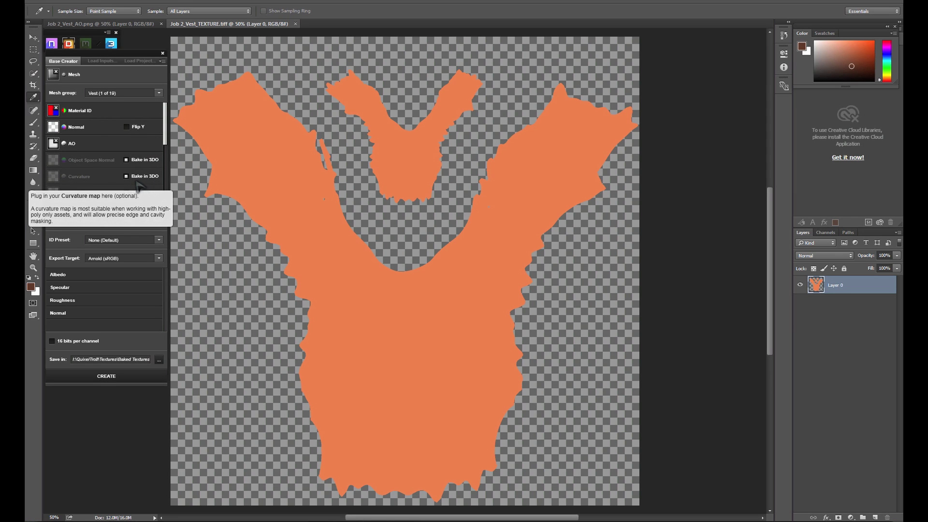
pyautogui.click(127, 93)
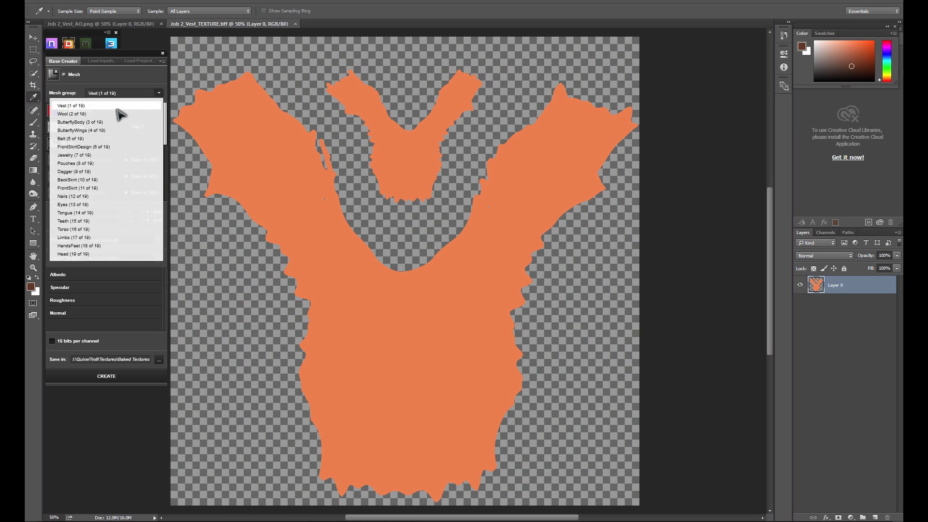
# Step: Switch to the ButterflyWings group and load its TEXTURE file as the prebaked emissive map
pyautogui.click(98, 131)
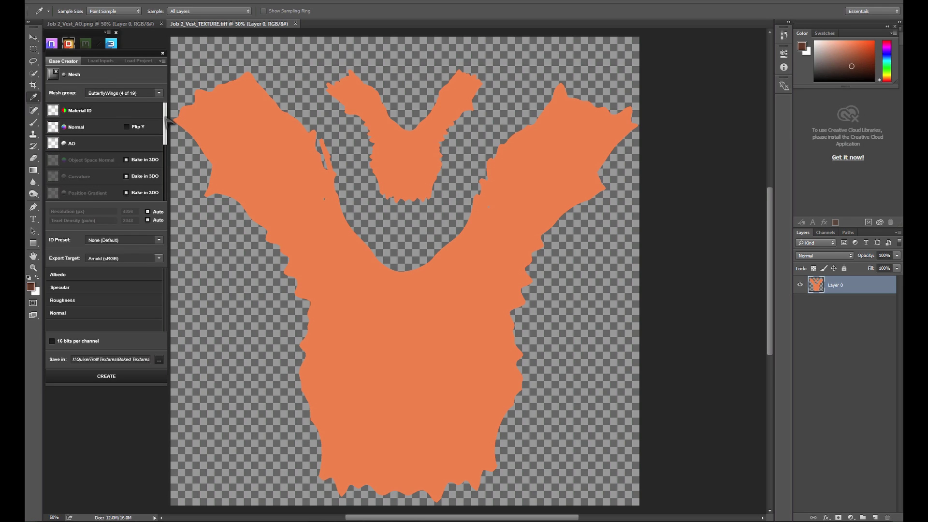
pyautogui.moveTo(166, 120); pyautogui.dragTo(166, 183)
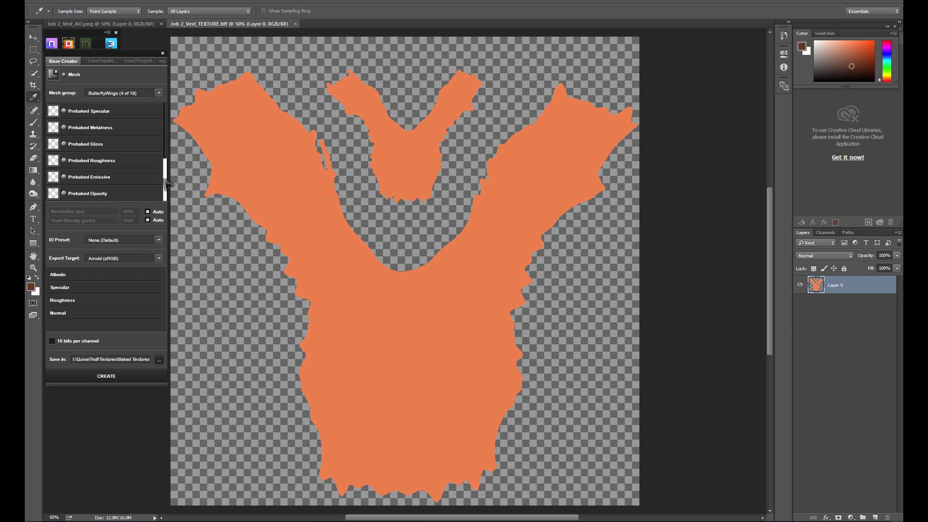
pyautogui.click(96, 178)
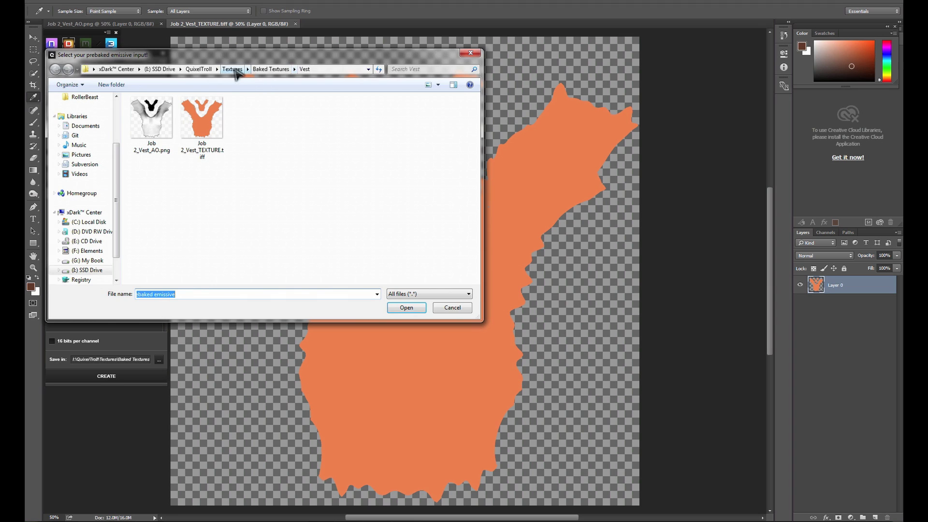
pyautogui.click(233, 69)
pyautogui.click(171, 114)
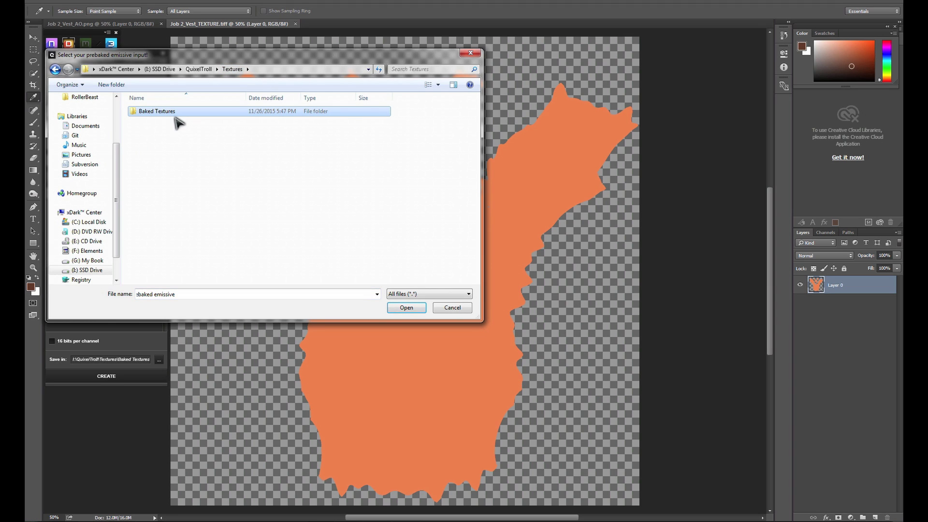
pyautogui.doubleClick(173, 116)
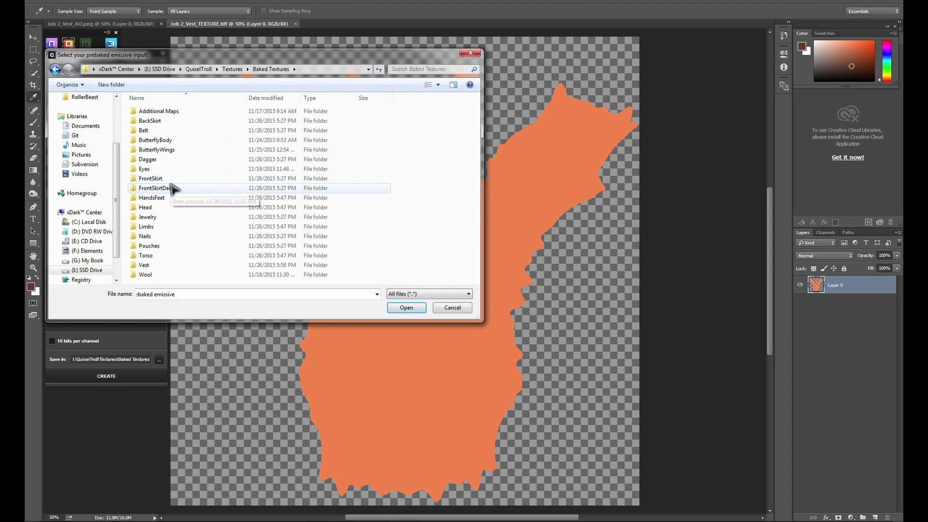
pyautogui.doubleClick(173, 149)
pyautogui.doubleClick(164, 150)
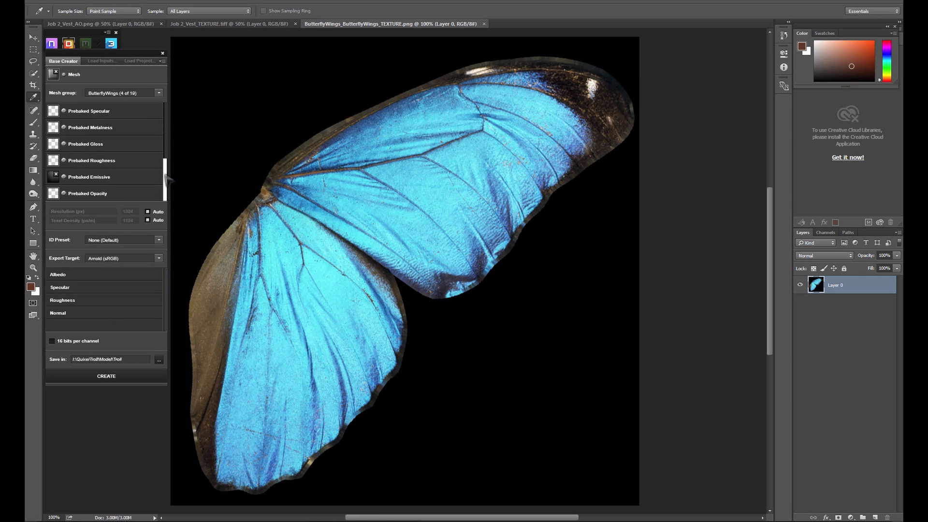
# Step: Load ButterflyWings_Norm.png as the normal map and set Curvature to Bake in 3DO
pyautogui.scroll(5, 158, 123)
pyautogui.click(53, 127)
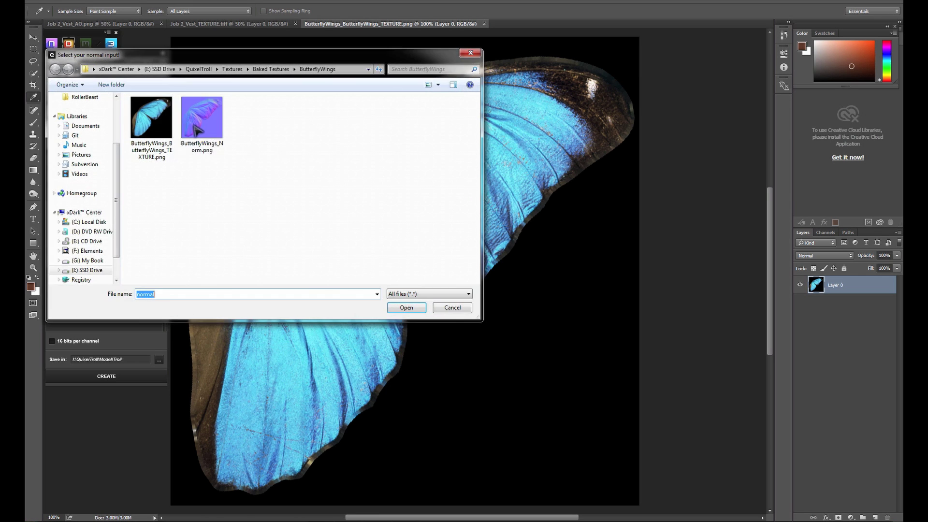
pyautogui.doubleClick(200, 127)
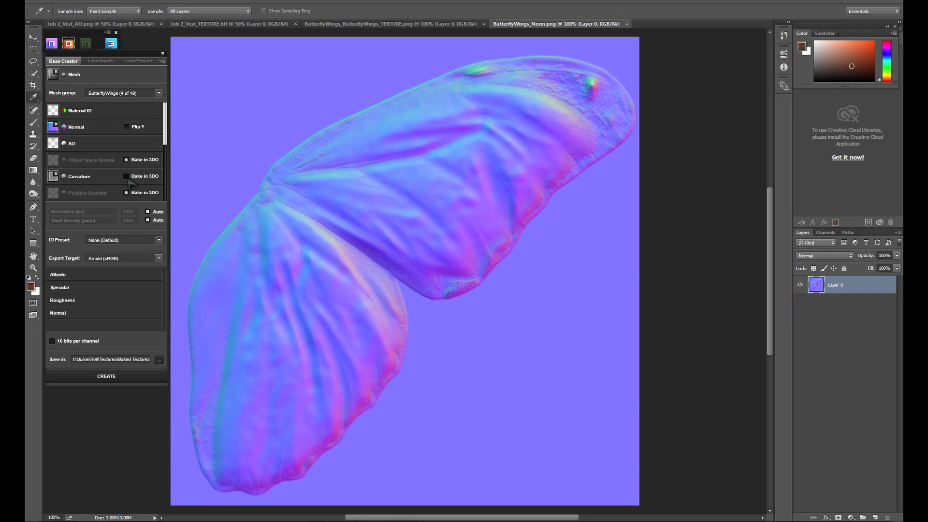
pyautogui.click(127, 177)
# Step: Switch to the Eyes mesh group and load the eye texture from Baked Textures > Eyes as prebaked albedo
pyautogui.click(138, 94)
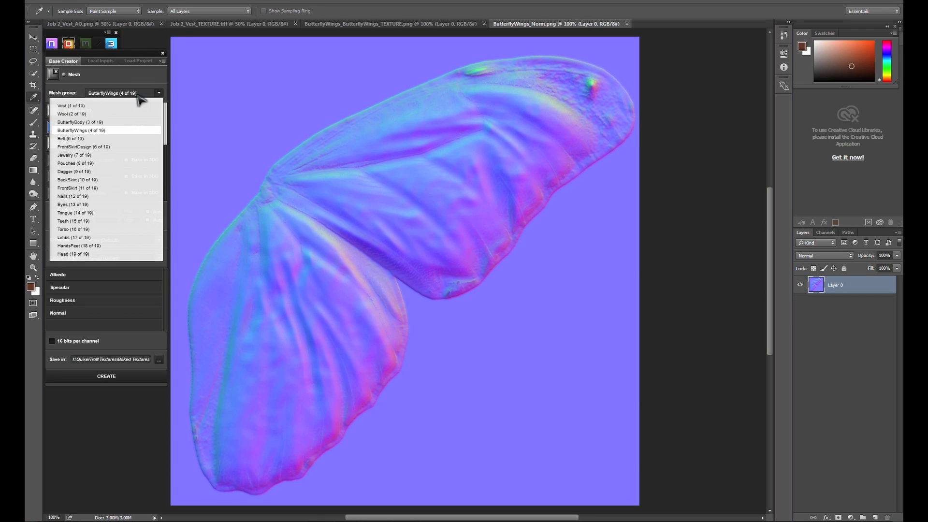
pyautogui.click(95, 205)
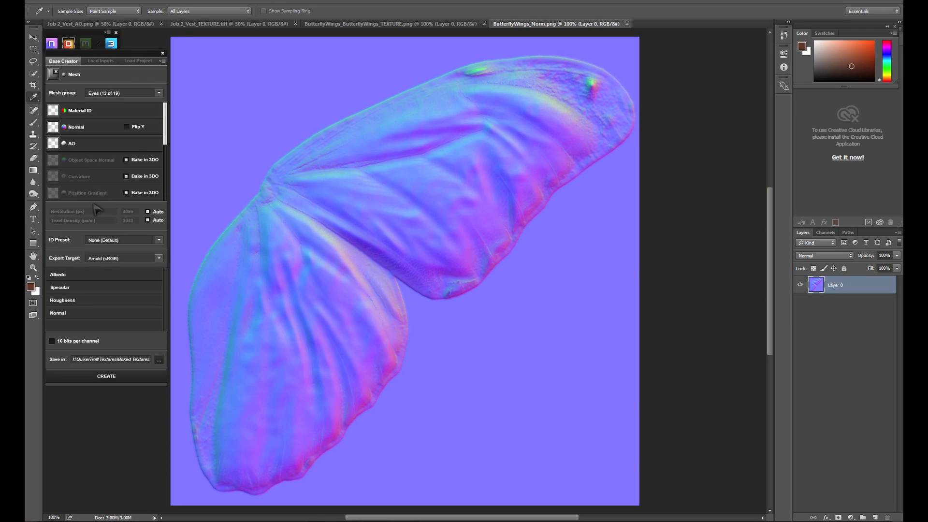
pyautogui.moveTo(167, 113); pyautogui.dragTo(168, 158)
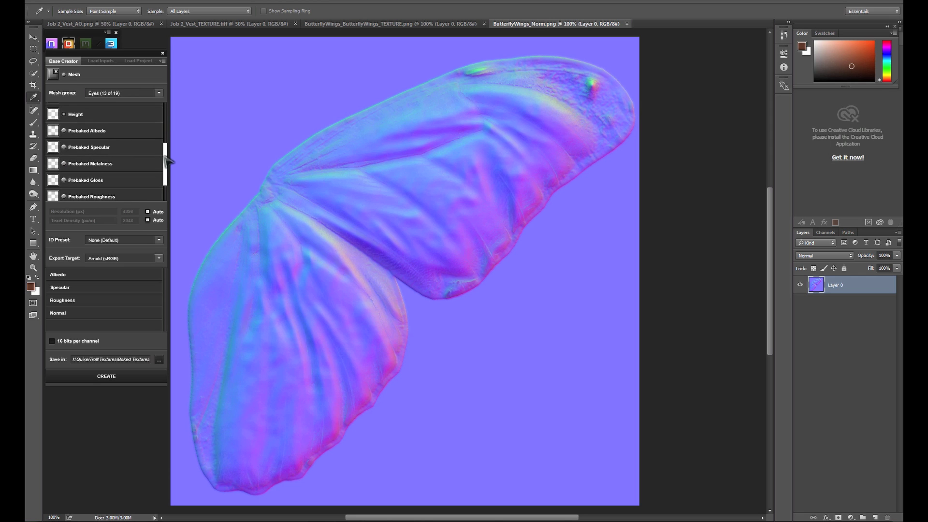
pyautogui.click(166, 145)
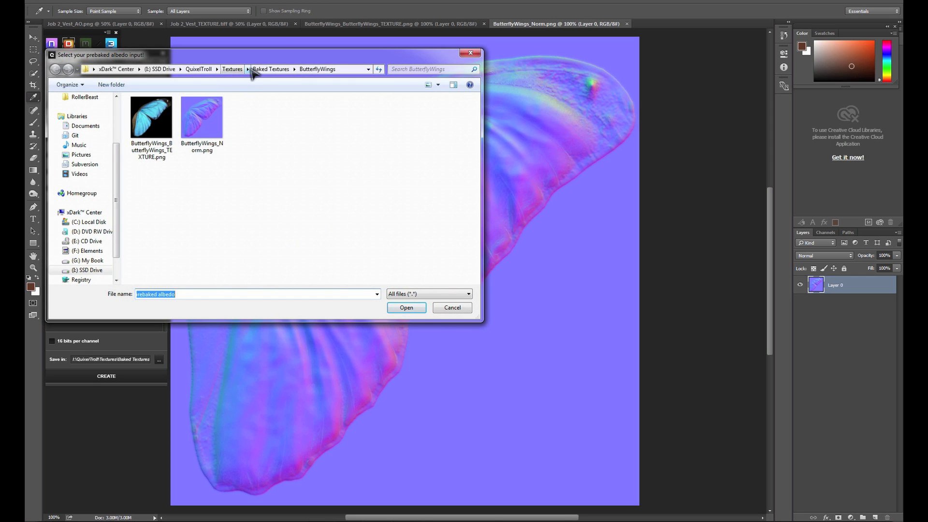
pyautogui.click(270, 71)
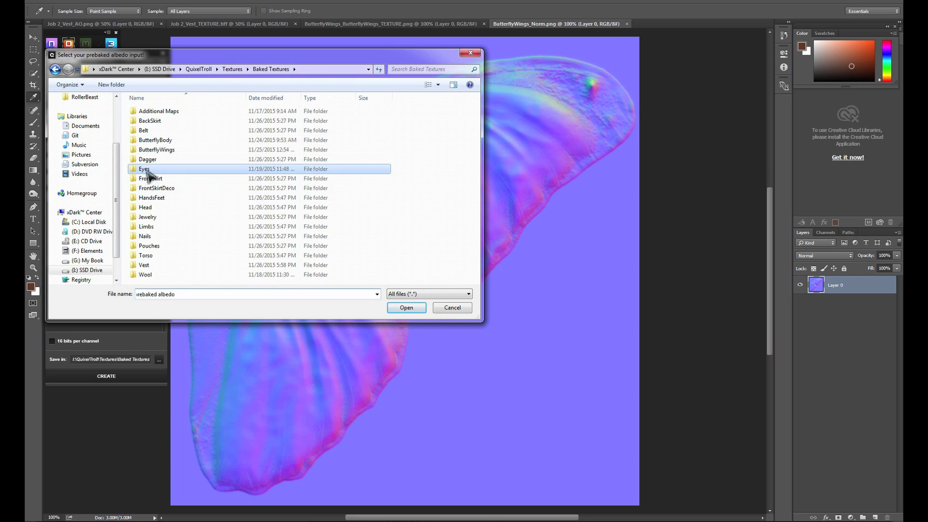
pyautogui.doubleClick(148, 169)
pyautogui.doubleClick(154, 126)
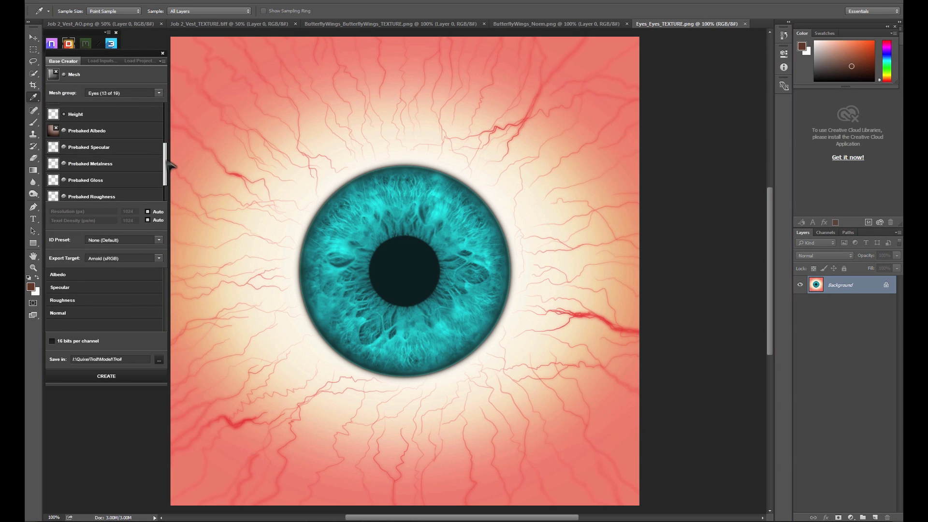
# Step: Toggle automatic resolution off and back on, leaving it enabled
pyautogui.moveTo(165, 162); pyautogui.dragTo(165, 116)
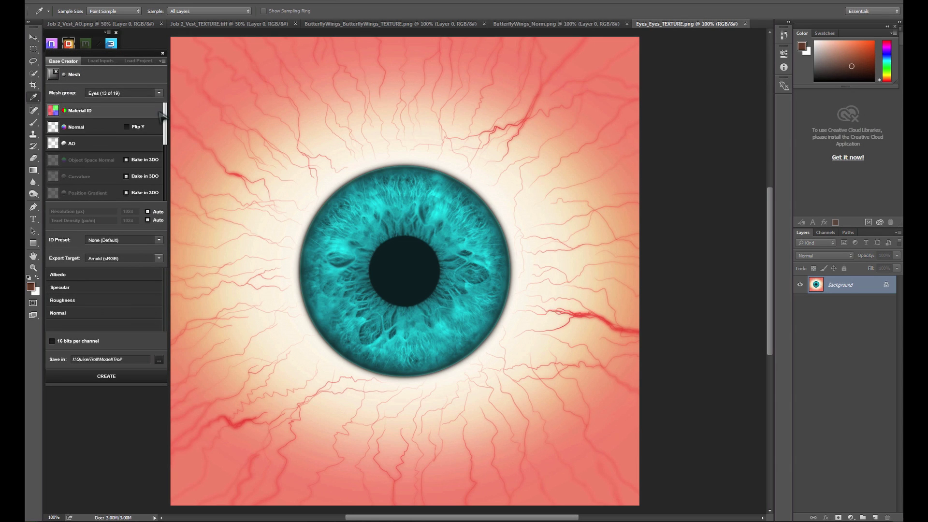
pyautogui.moveTo(161, 116)
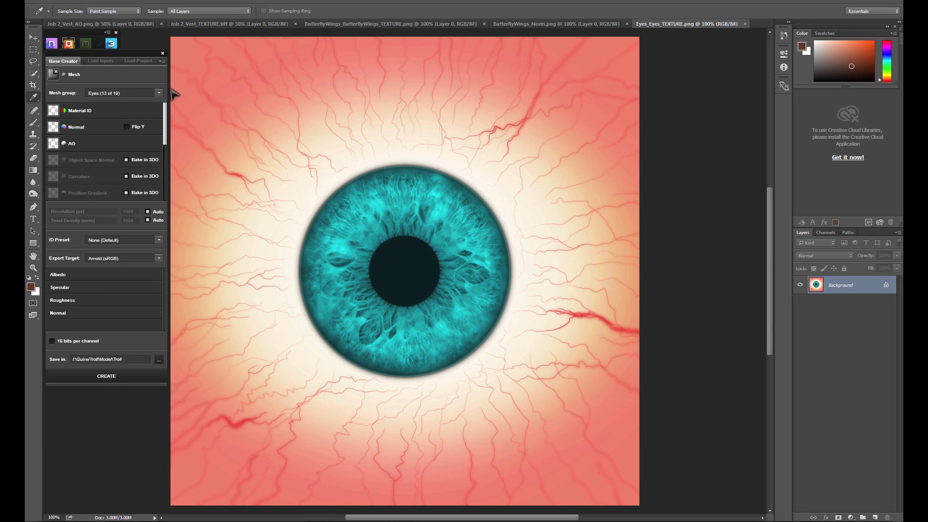
pyautogui.click(148, 212)
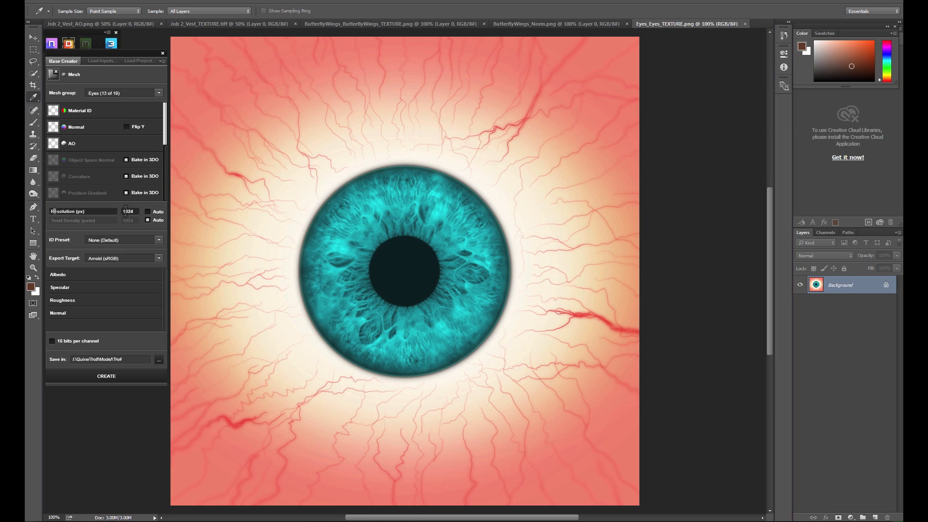
pyautogui.click(149, 212)
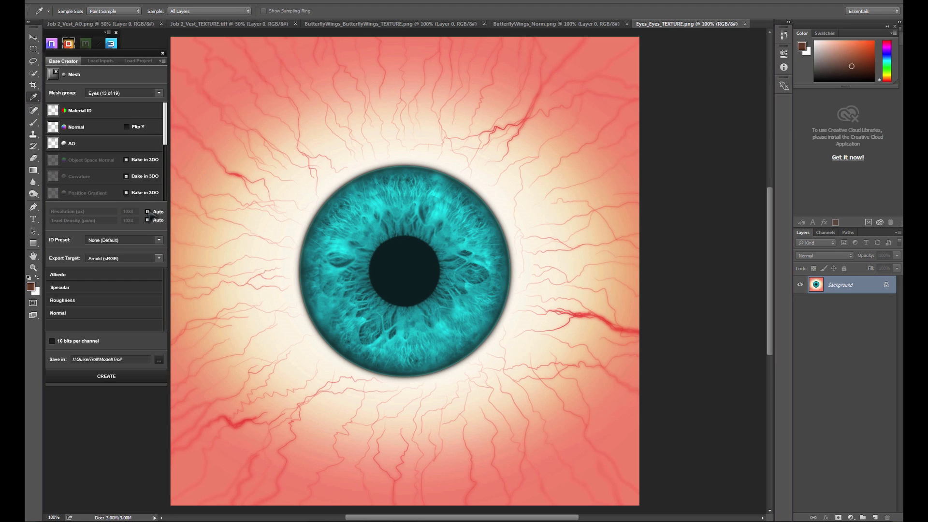
pyautogui.click(157, 94)
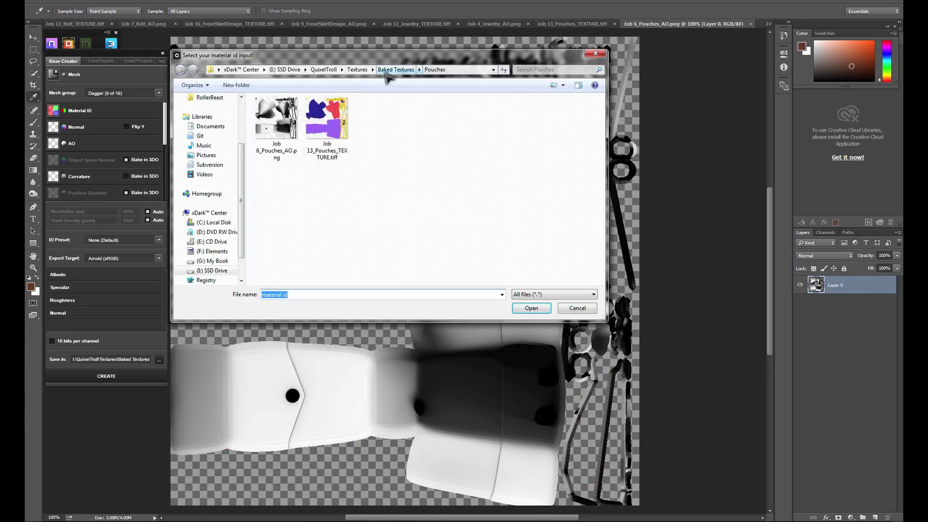
# Step: Switch to the Limbs mesh group and load its normal map
pyautogui.click(159, 92)
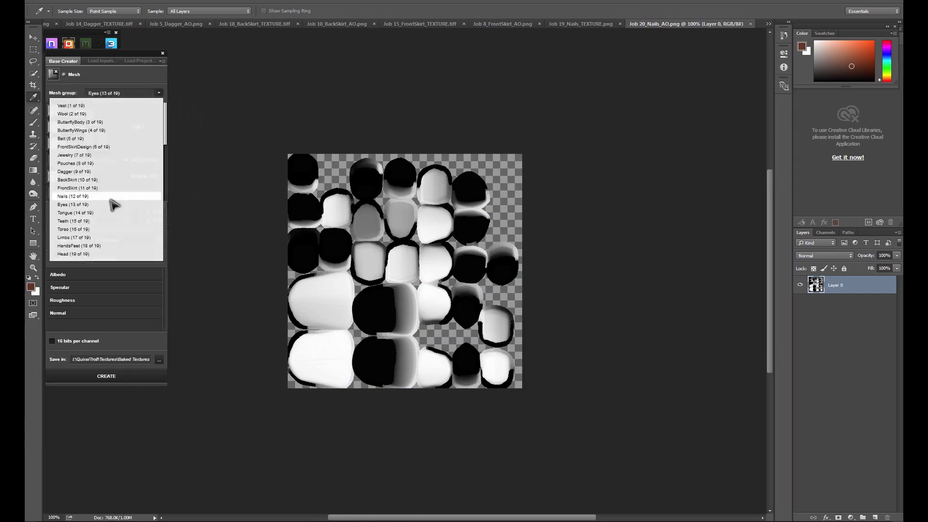
pyautogui.click(73, 238)
pyautogui.doubleClick(306, 193)
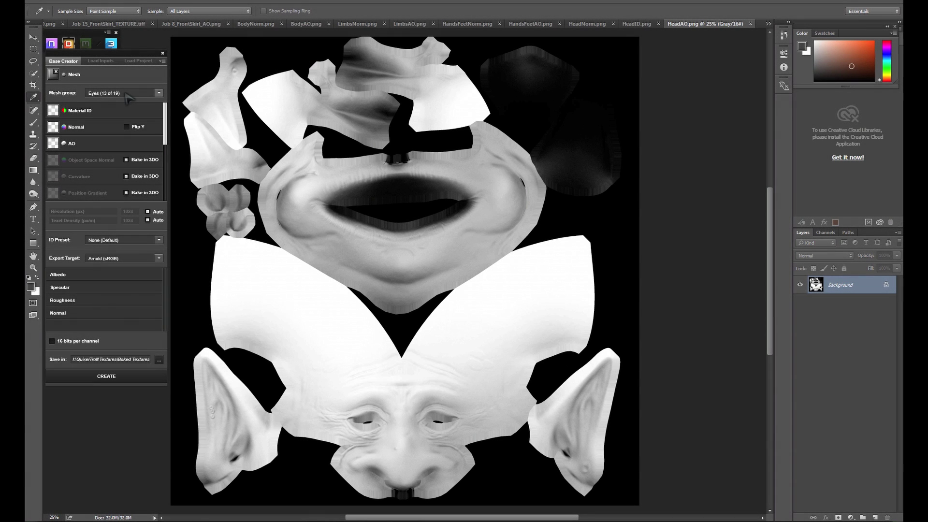
pyautogui.click(151, 244)
pyautogui.click(141, 260)
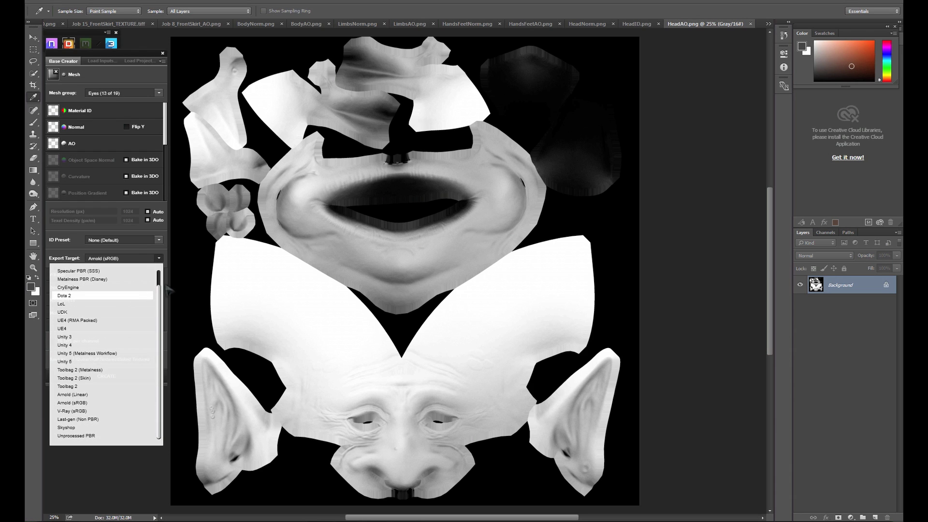
pyautogui.scroll(1, 160, 276)
pyautogui.scroll(-1, 158, 294)
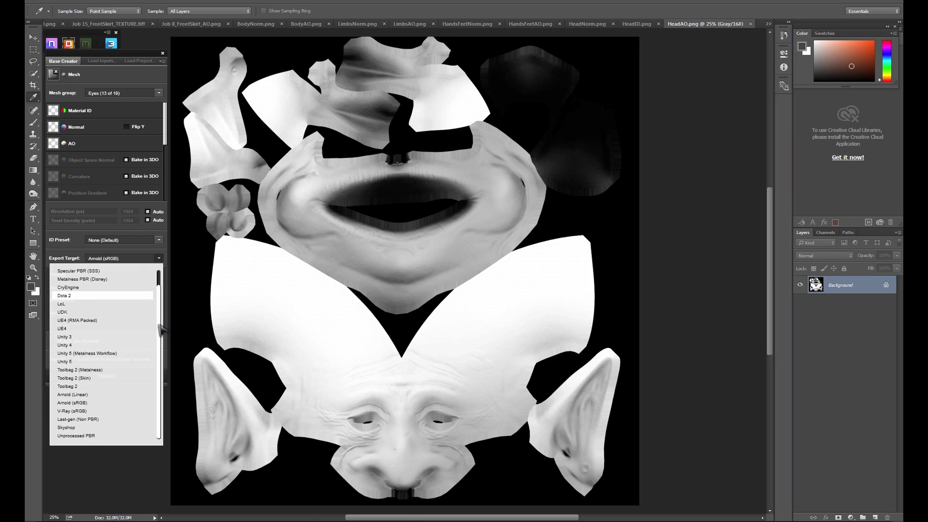
pyautogui.click(115, 403)
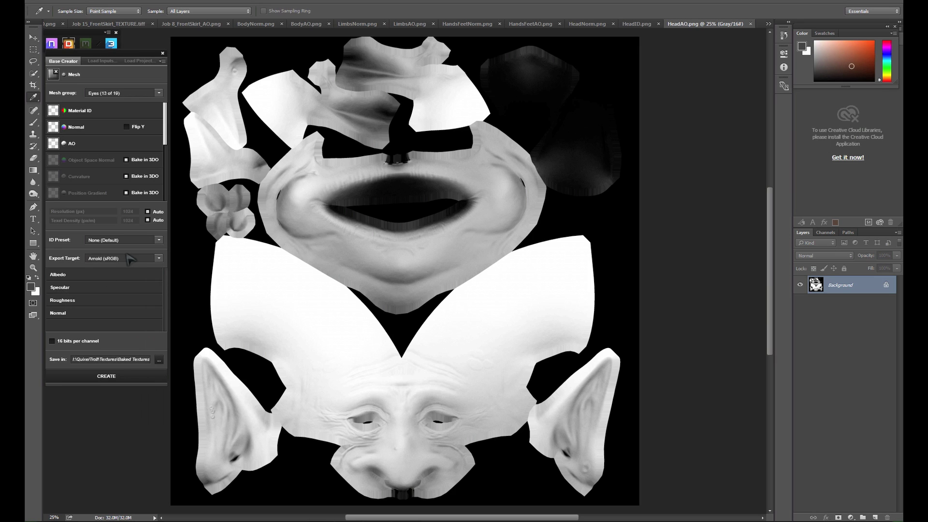
# Step: Set the save location to the TrollMaps folder inside Textures and create the project
pyautogui.click(159, 361)
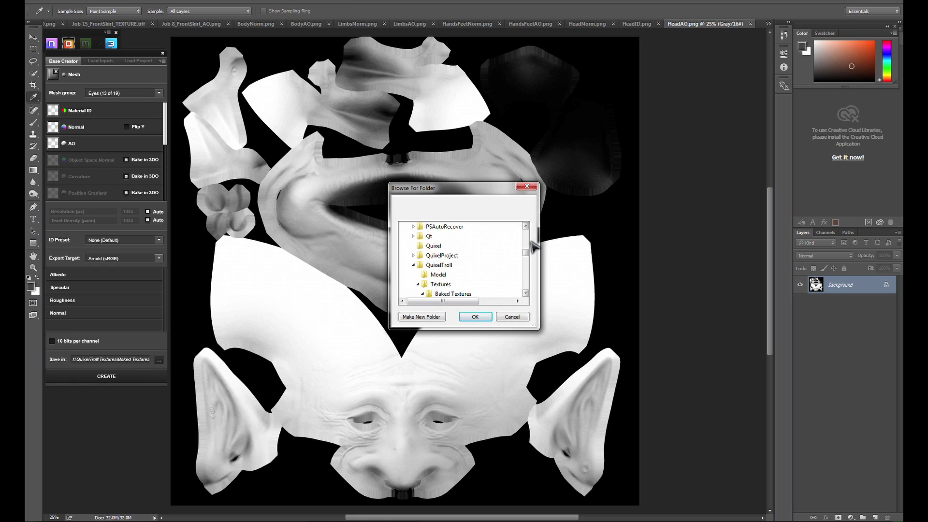
pyautogui.click(468, 319)
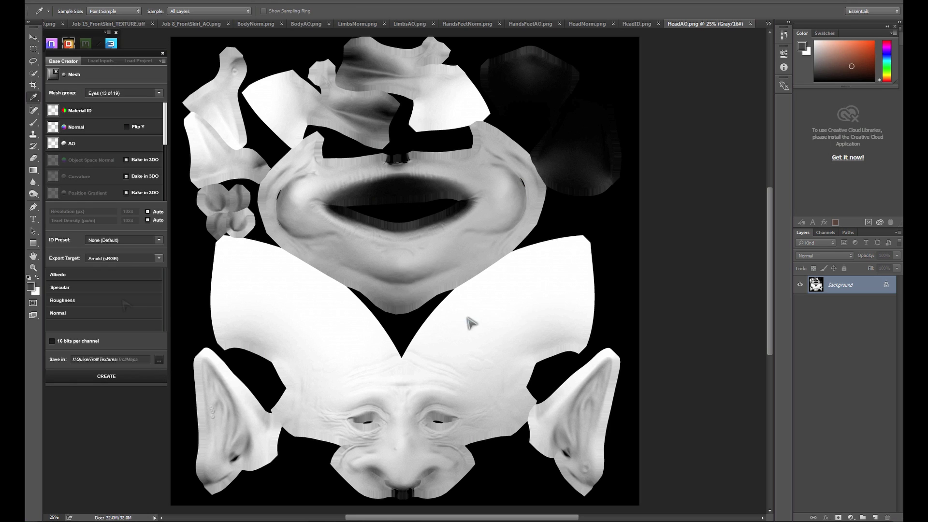
pyautogui.click(115, 378)
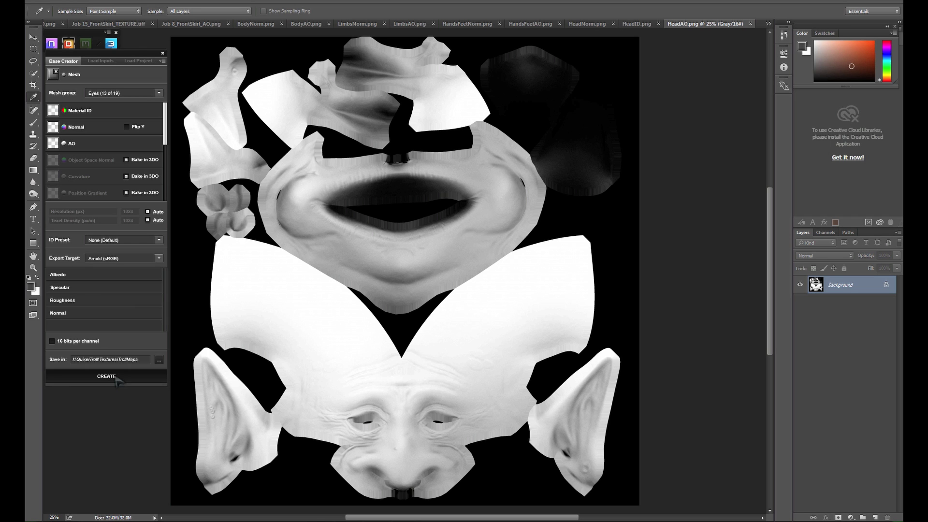